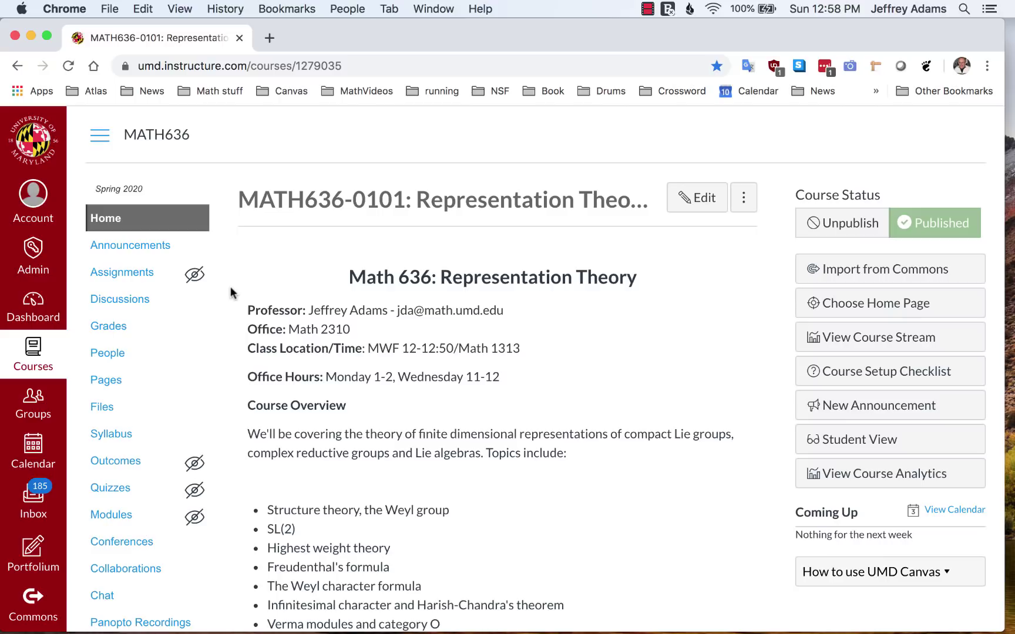
Open the MATH636 course Settings page from the course navigation.
scroll(178, 339, down, 5)
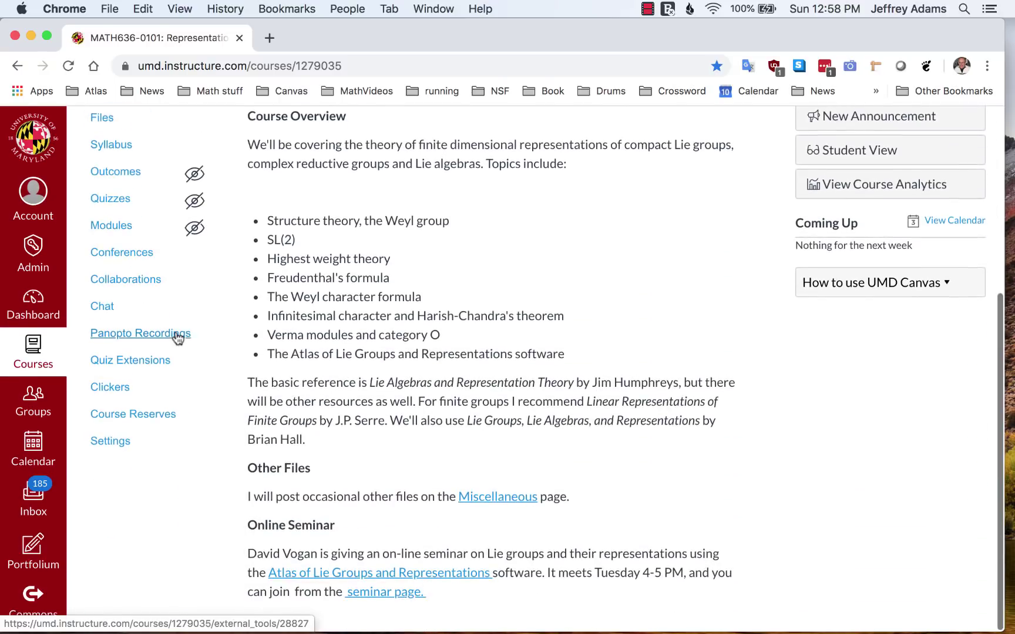
scroll(178, 339, up, 4)
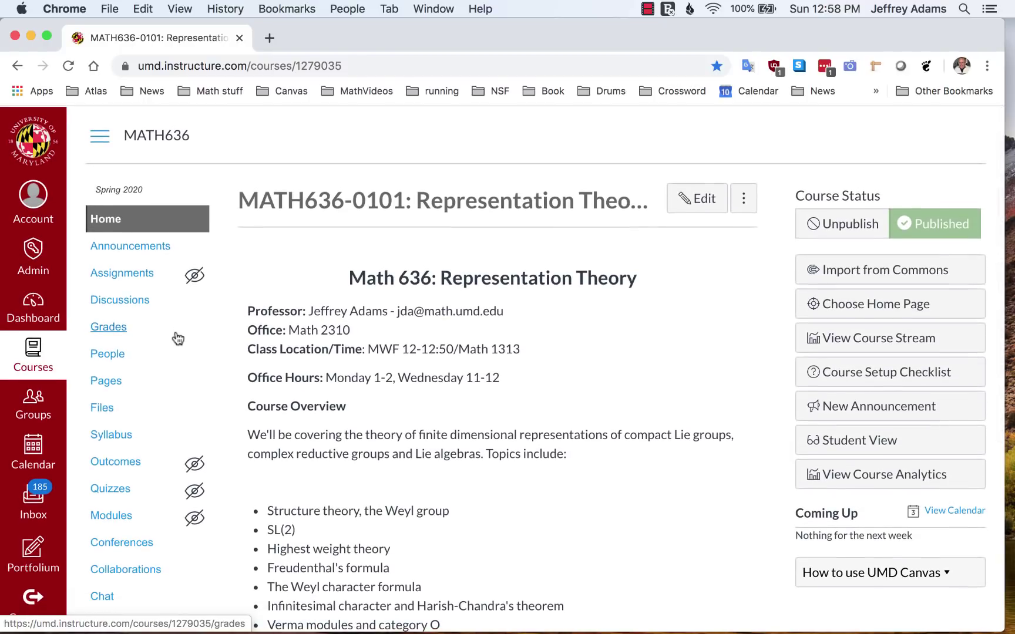
scroll(178, 339, down, 4)
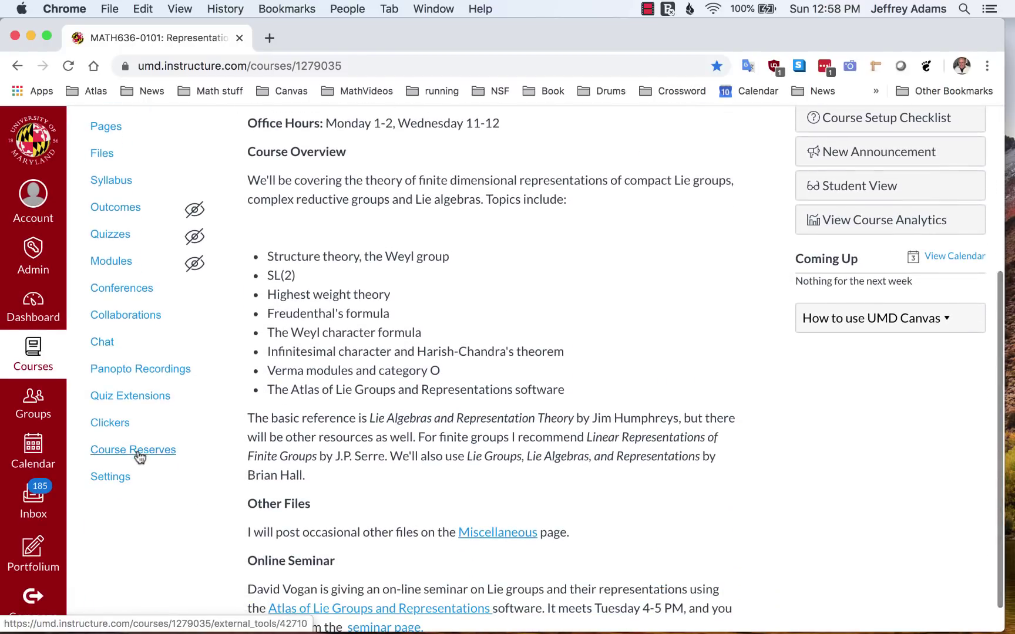
click(110, 477)
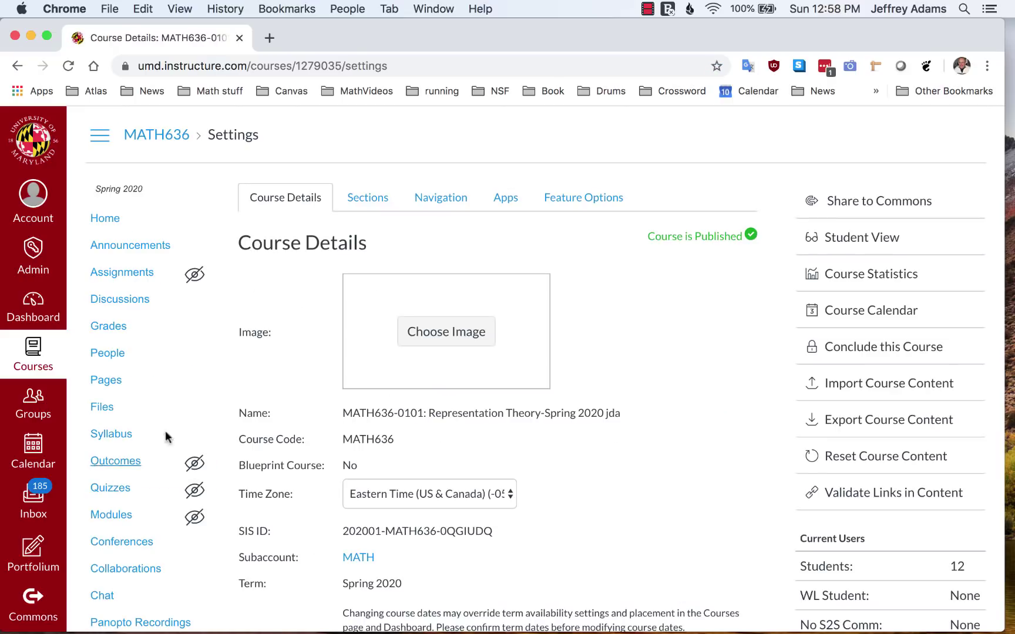
In the Navigation settings, move Zoom into the enabled items directly under Announcements.
click(442, 198)
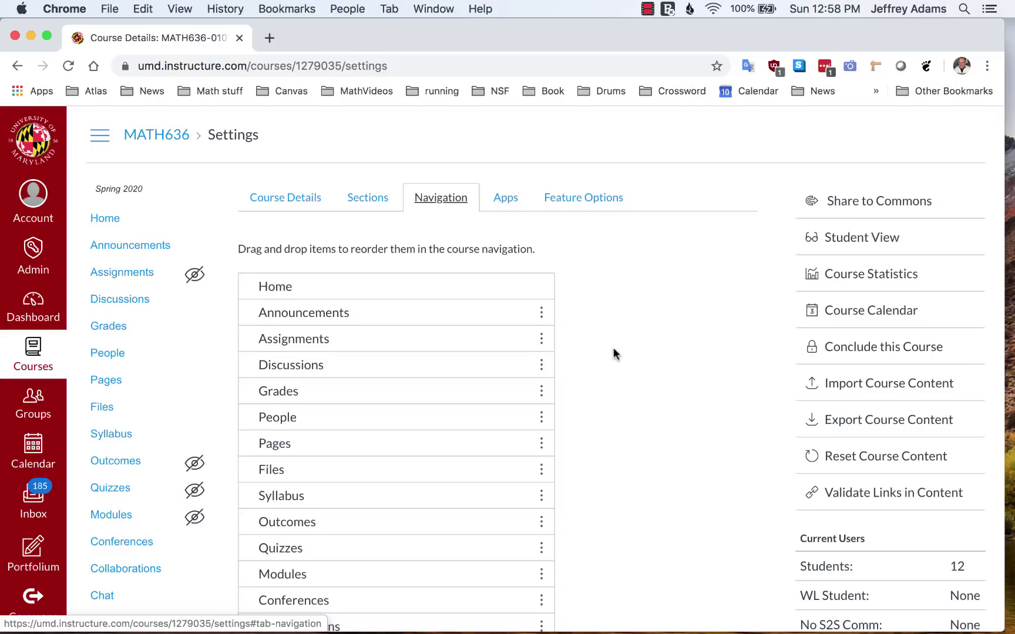
scroll(613, 353, down, 5)
scroll(614, 351, down, 10)
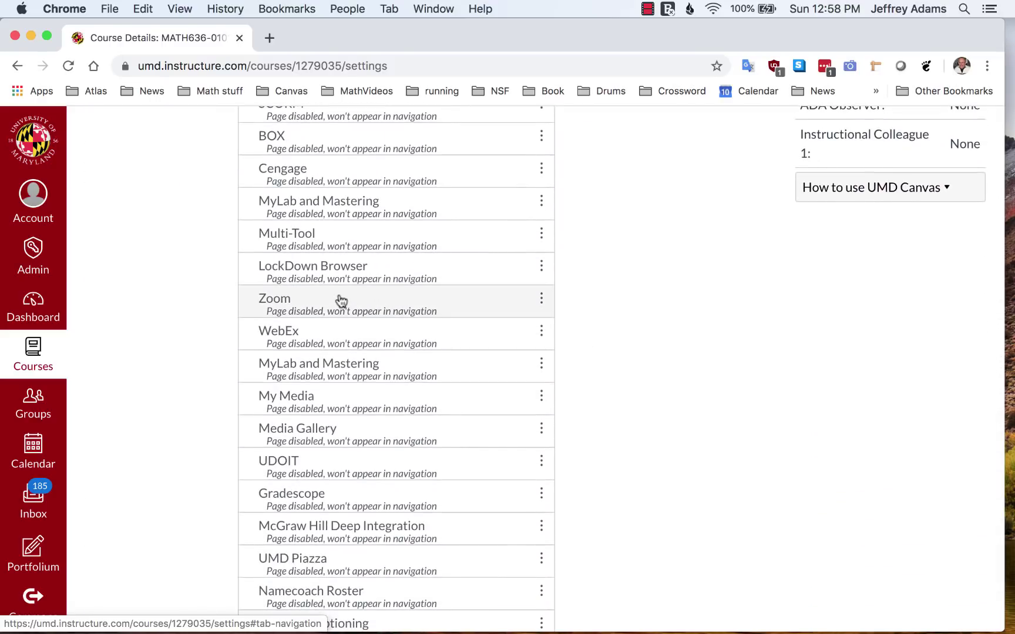
drag(341, 299, 301, 322)
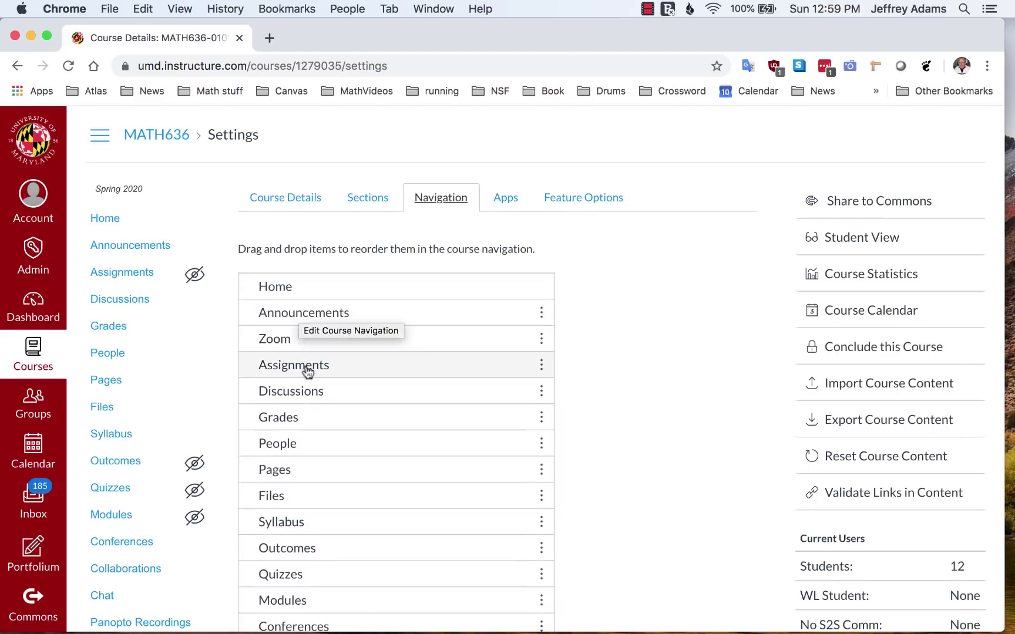
Place WebEx below Zoom and save the new navigation order.
scroll(619, 413, down, 15)
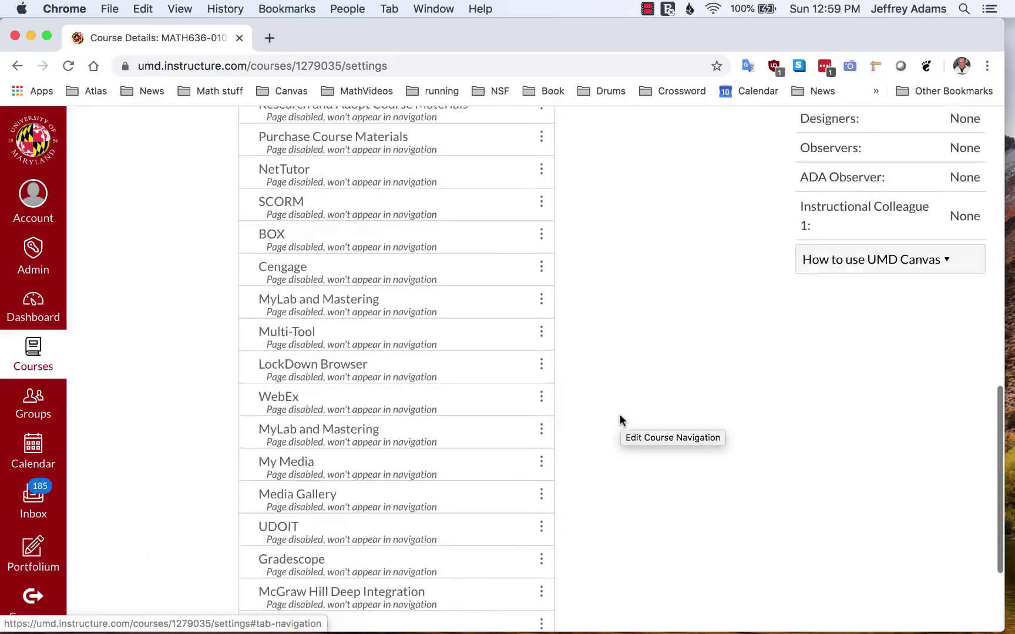
drag(400, 310, 344, 268)
drag(328, 312, 324, 372)
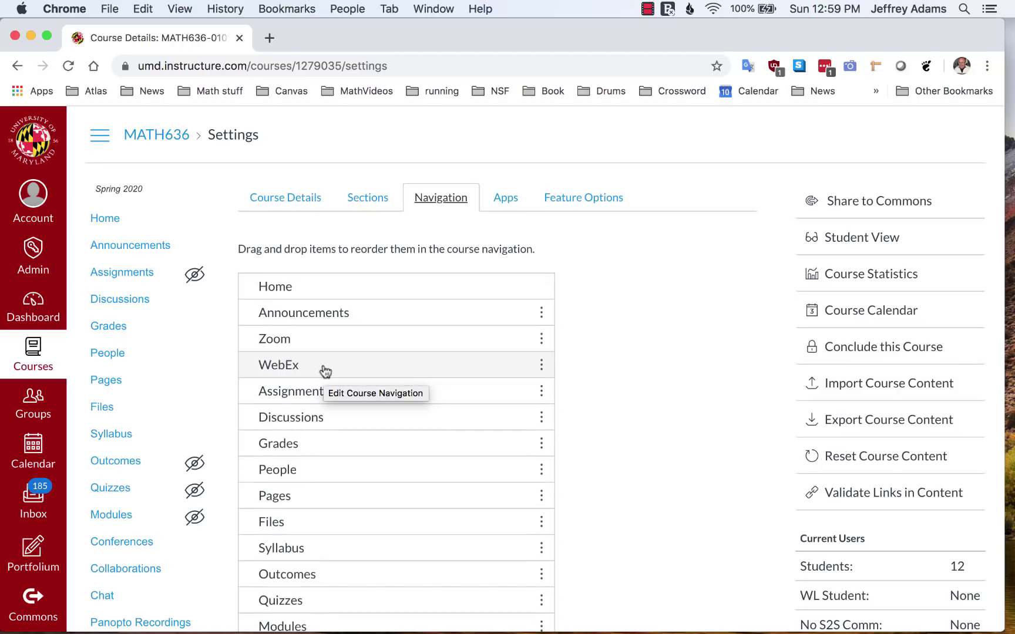
scroll(629, 300, down, 8)
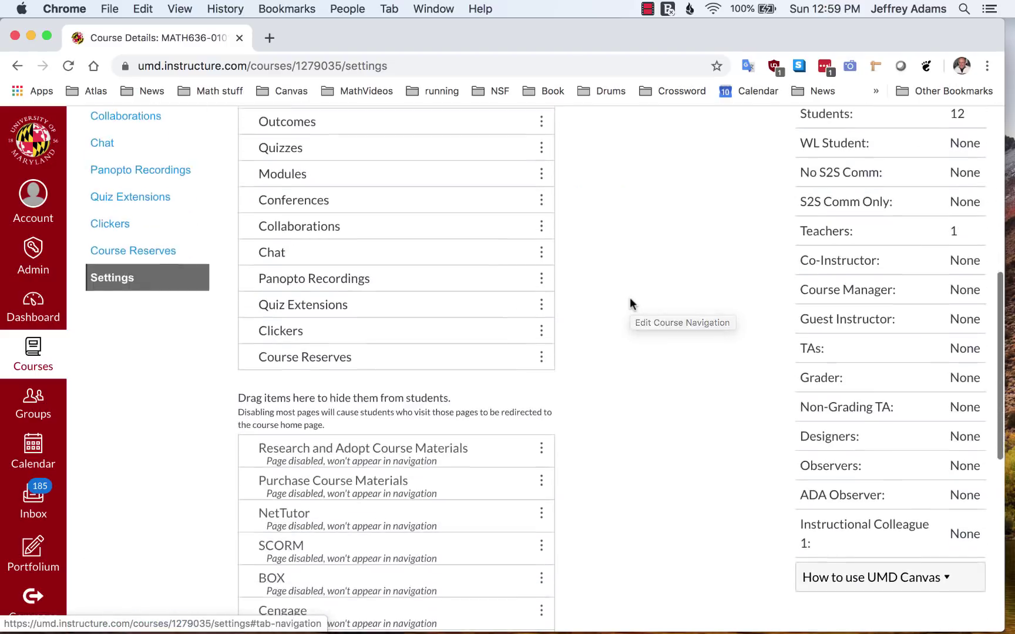
scroll(630, 303, down, 10)
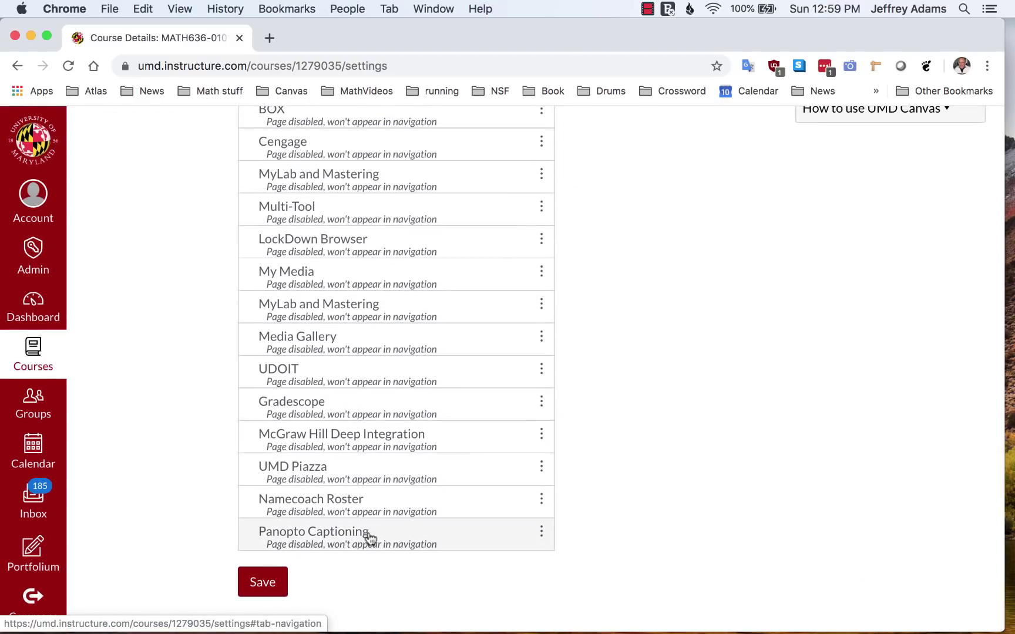
click(263, 584)
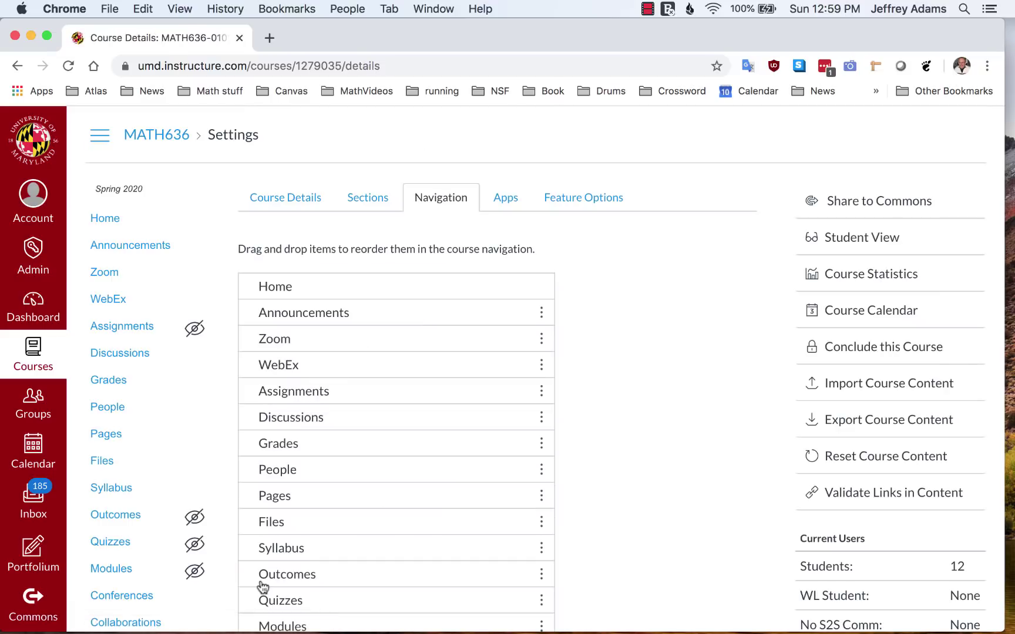
Return to the course home and open the new Zoom meetings page.
click(104, 220)
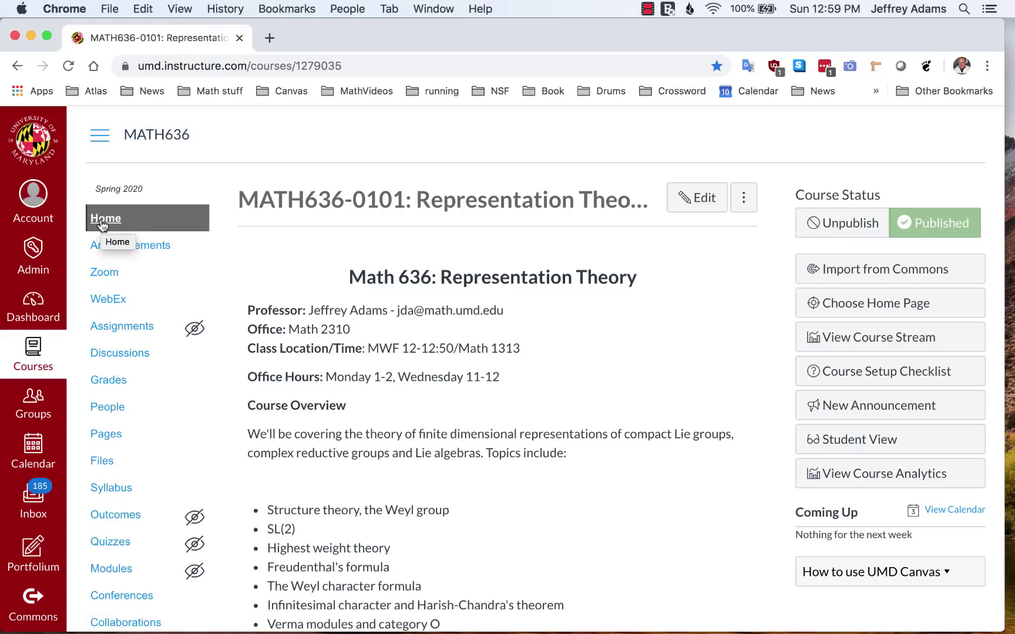
click(109, 276)
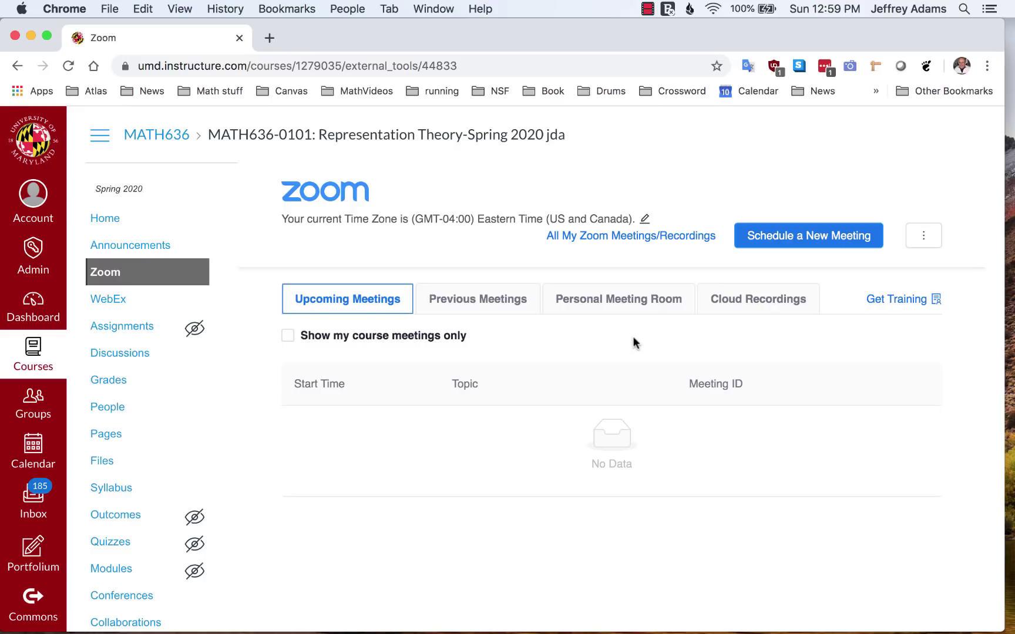
Start a new meeting and set its topic to 'Zoom and Canvas Tutorial'.
click(769, 236)
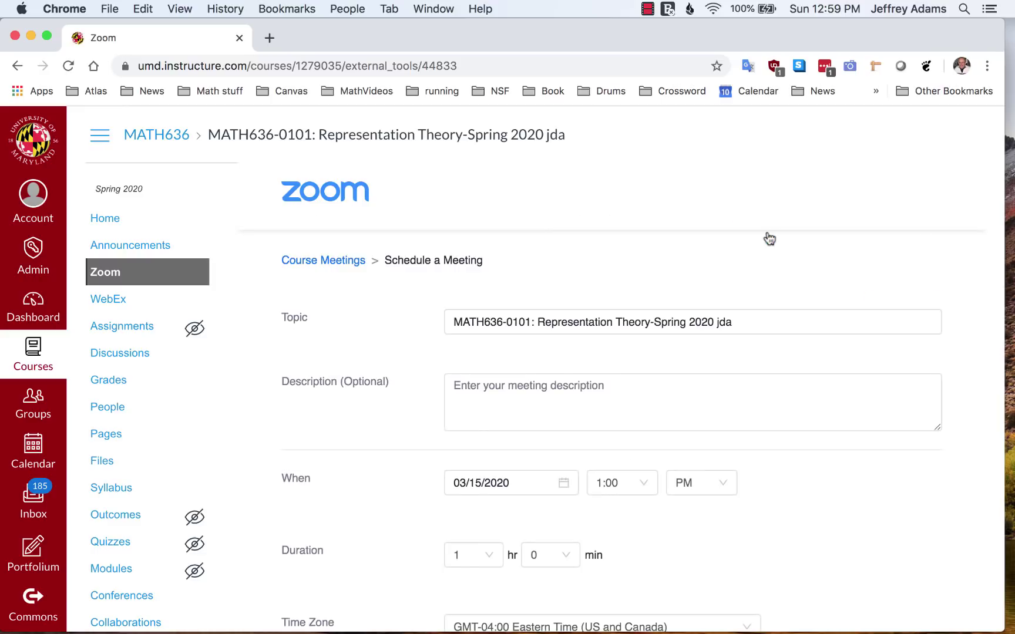
click(639, 319)
triple_click(638, 318)
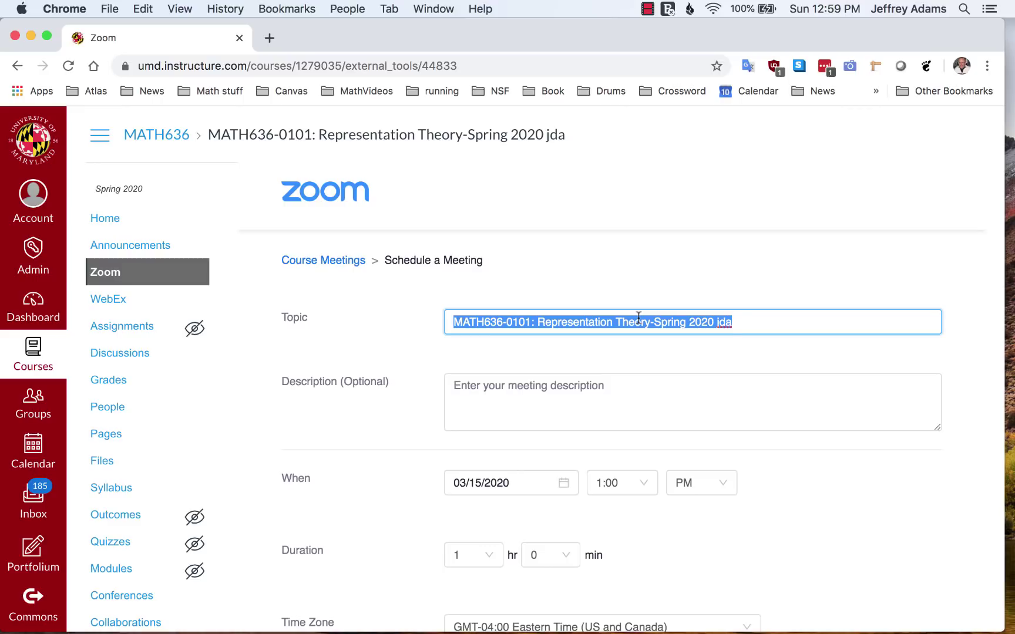
text(Zoom )
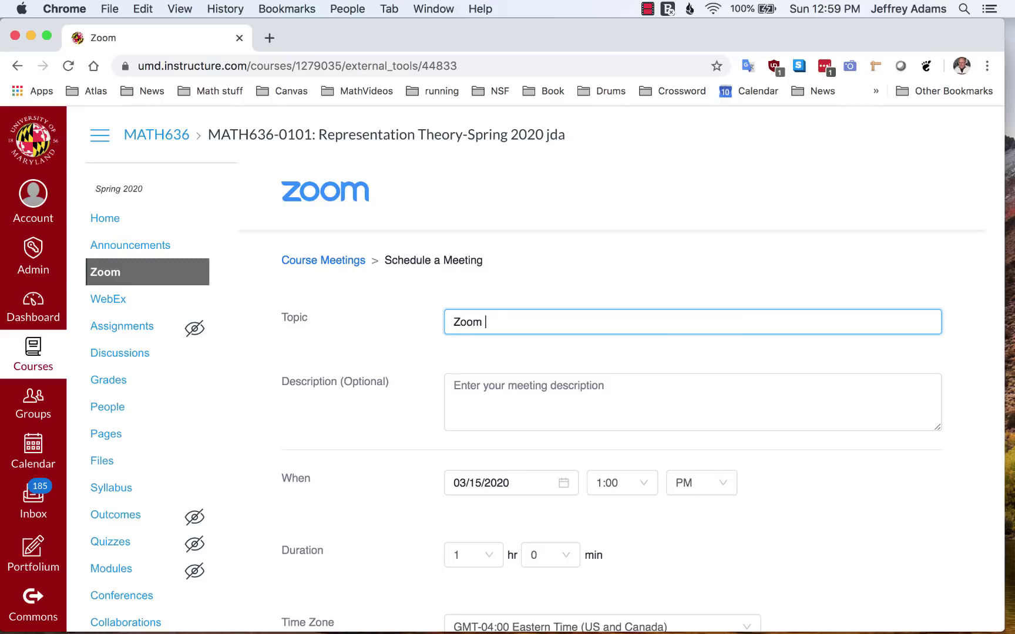
text(and Canvas Tutorial)
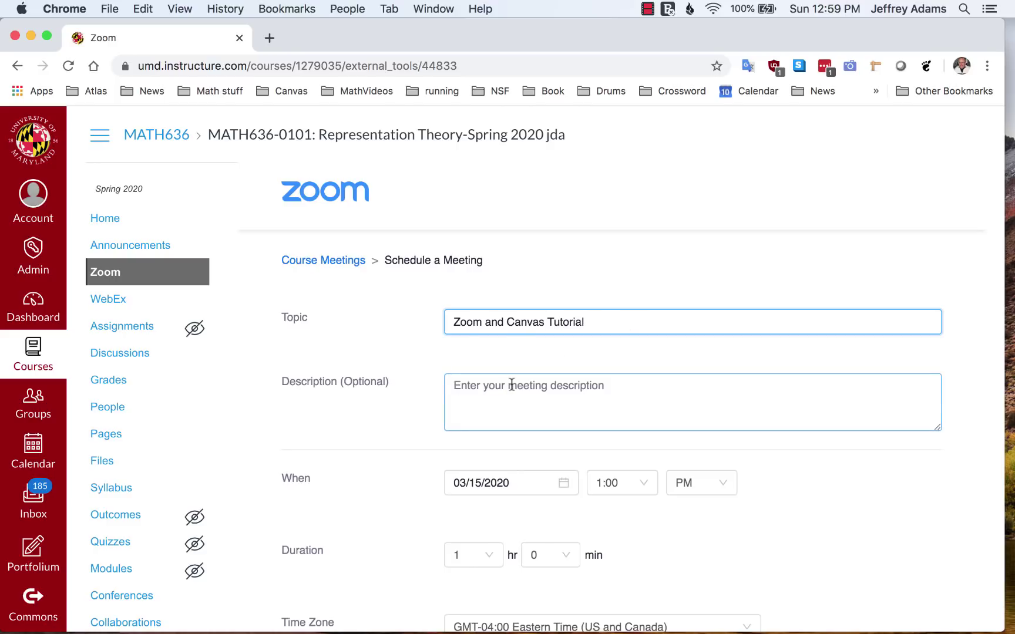
Turn on automatic recording in the cloud and save the meeting.
scroll(511, 385, down, 4)
scroll(512, 384, down, 4)
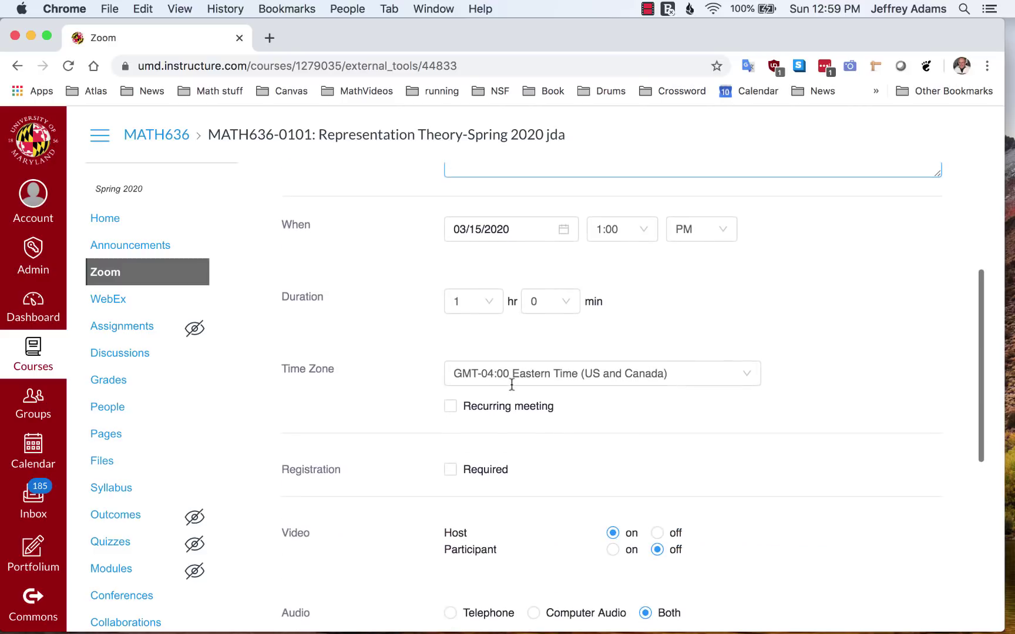
scroll(511, 385, down, 8)
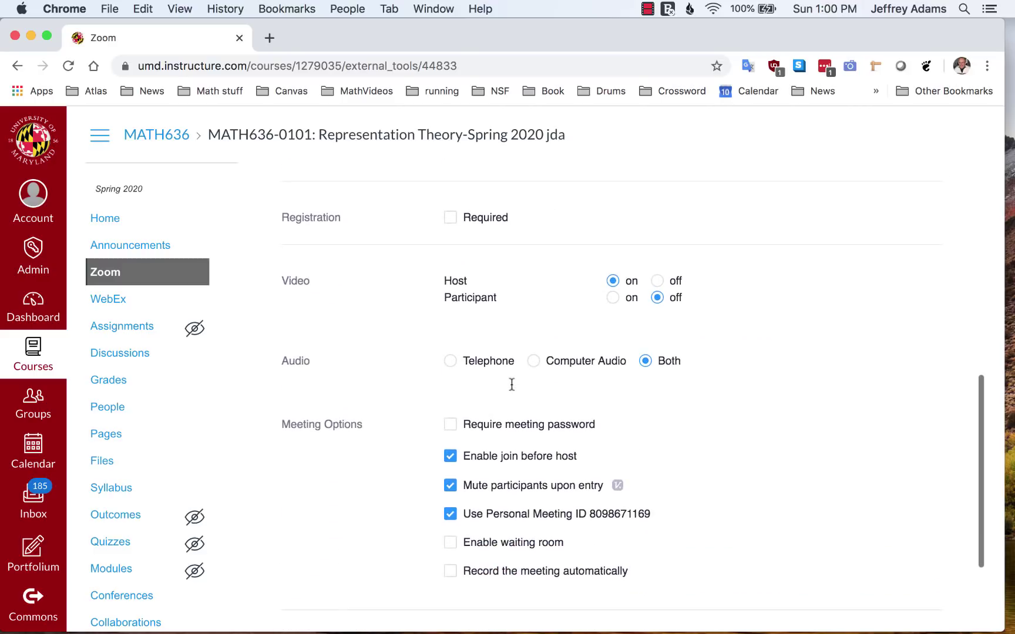
scroll(538, 231, up, 2)
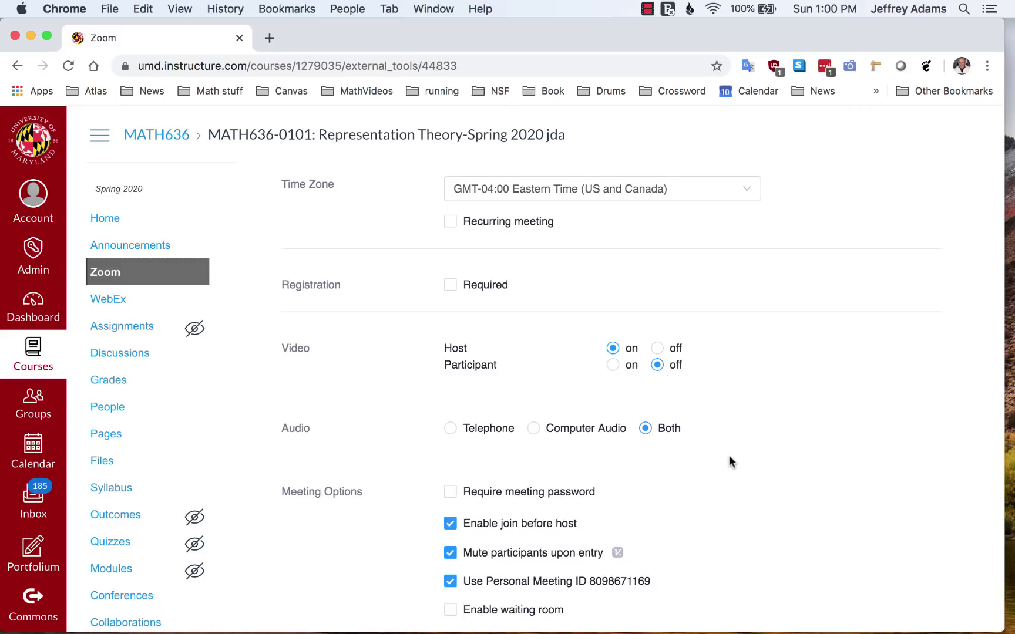
scroll(729, 457, down, 5)
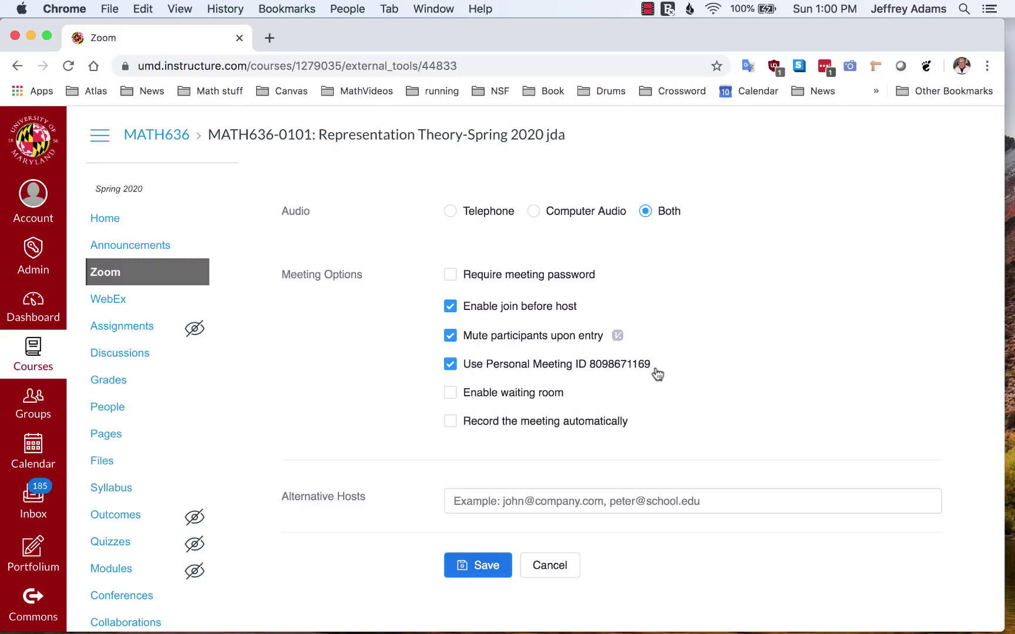
click(450, 422)
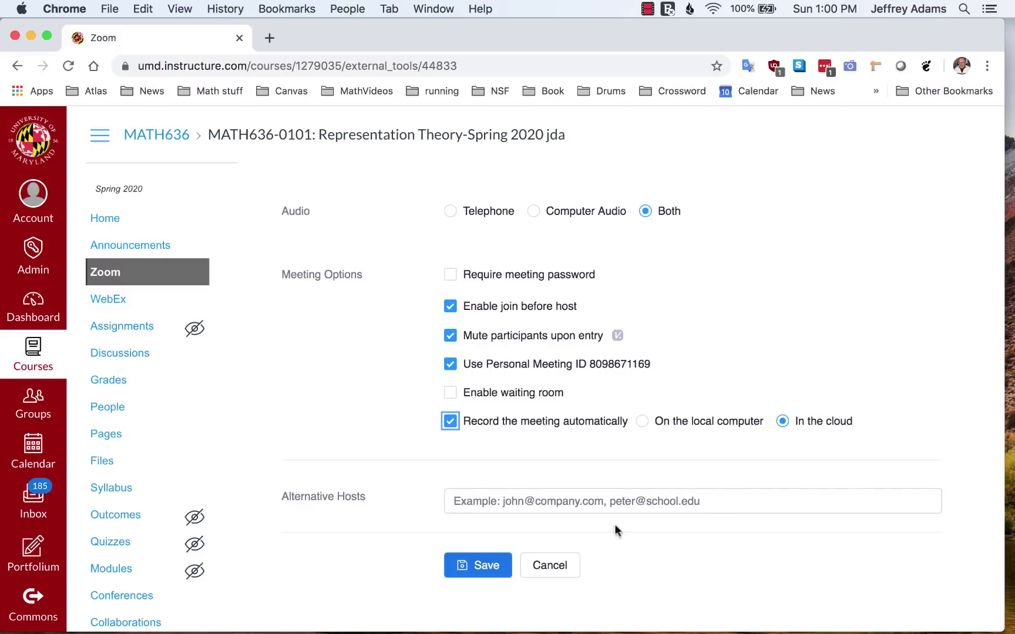
click(468, 568)
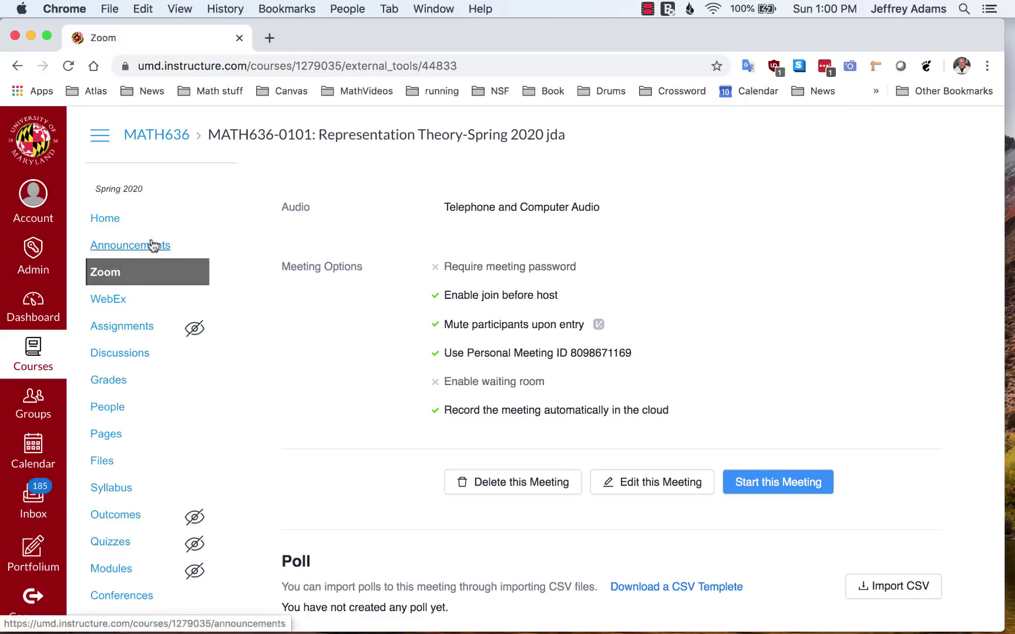
Start the Zoom and Canvas Tutorial meeting and let Chrome open the Zoom app.
click(109, 276)
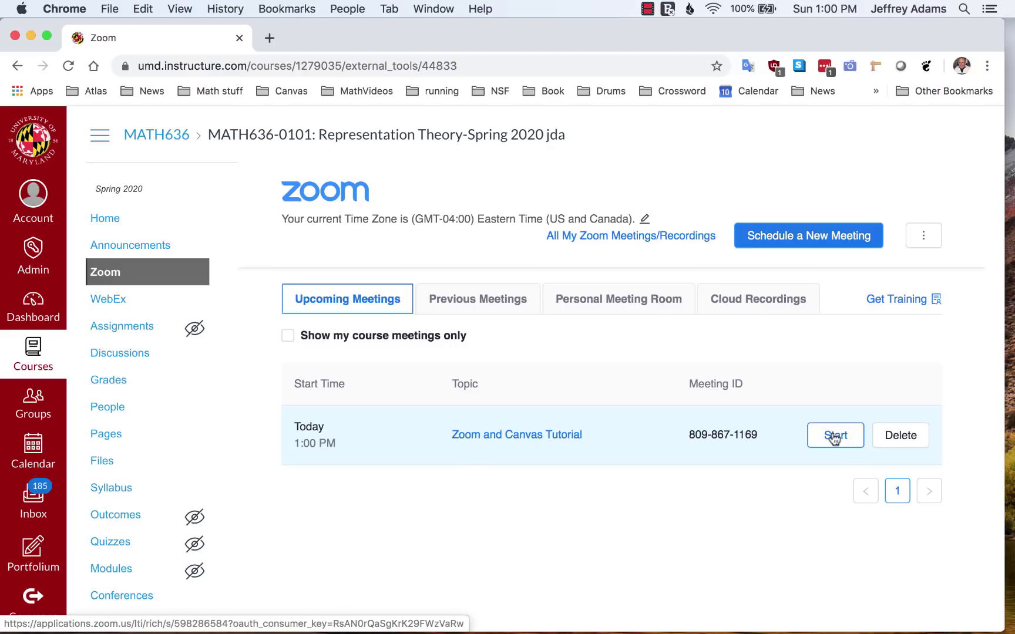
click(835, 436)
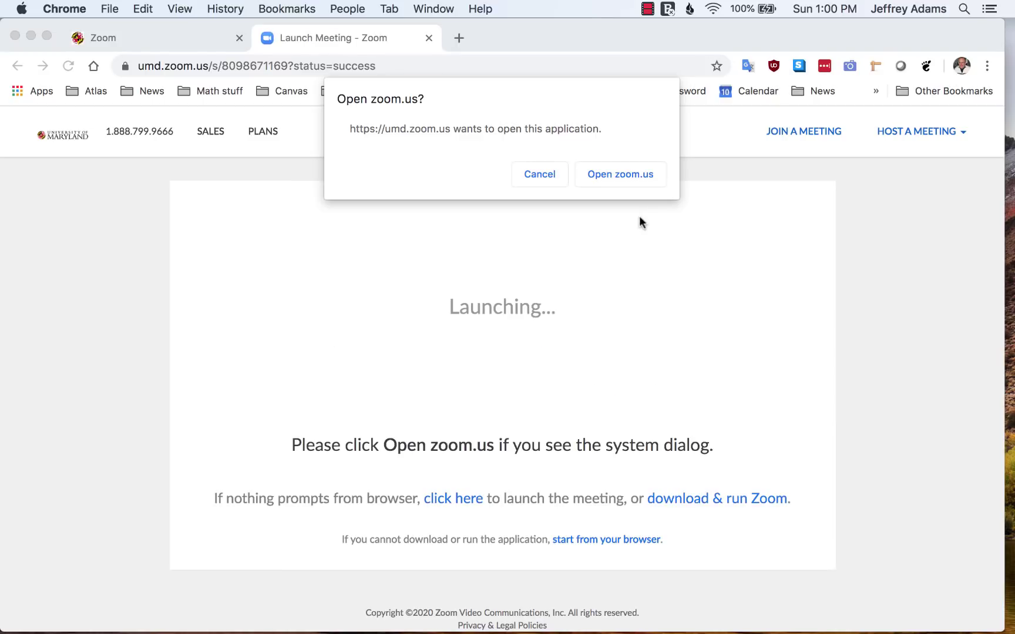
click(621, 174)
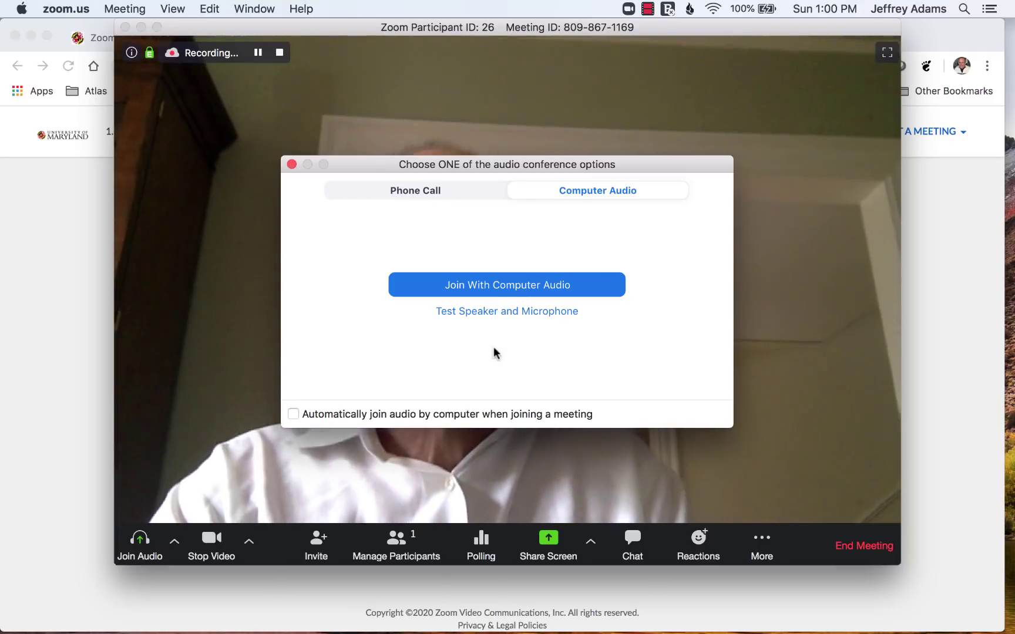
Join with computer audio, then bring up the End Meeting confirmation.
click(534, 285)
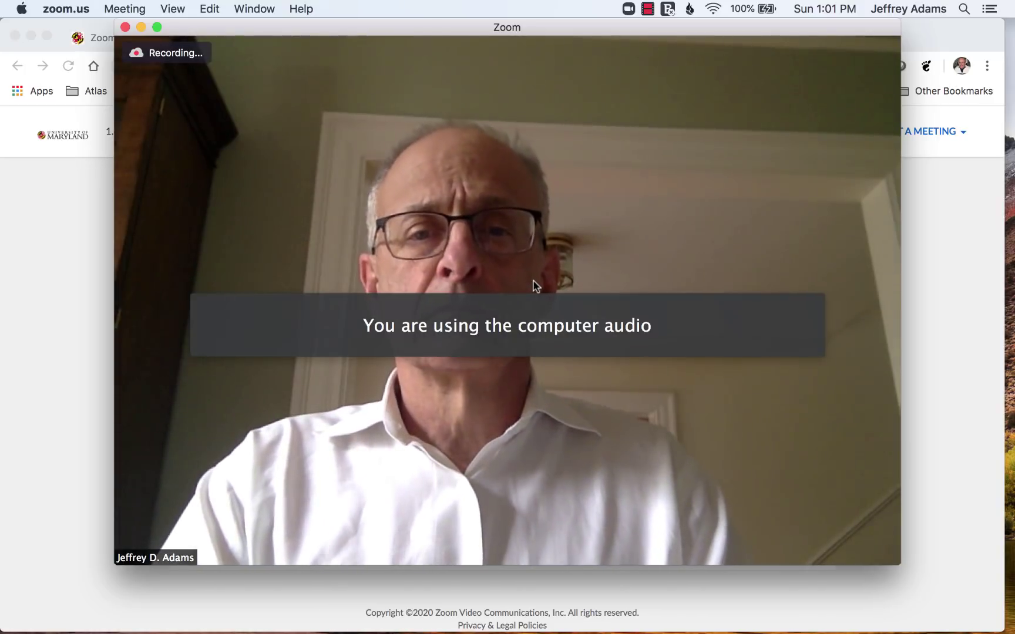
mouse_move(763, 420)
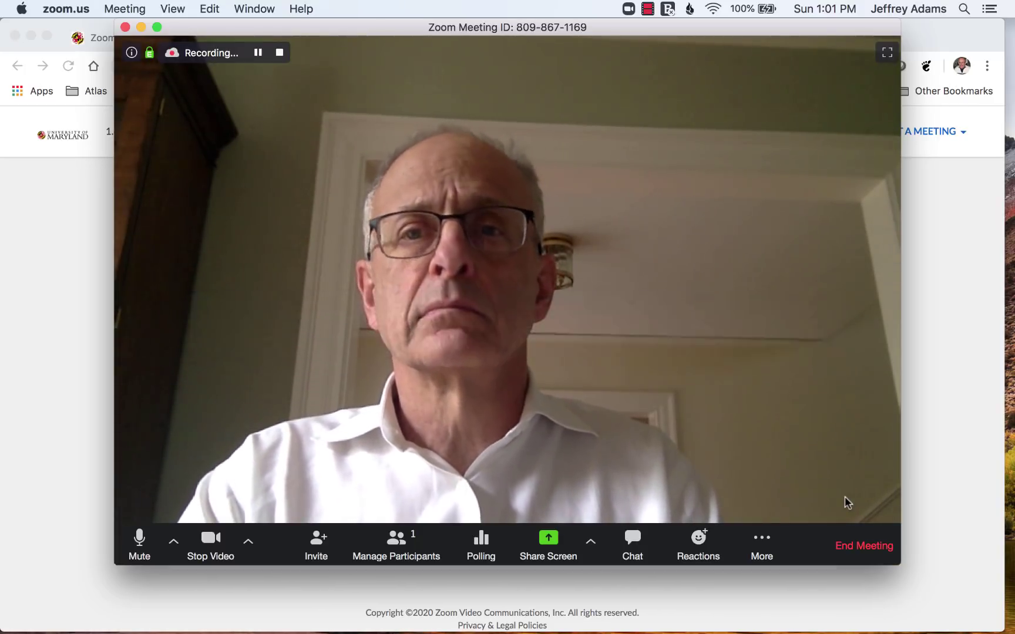
click(862, 548)
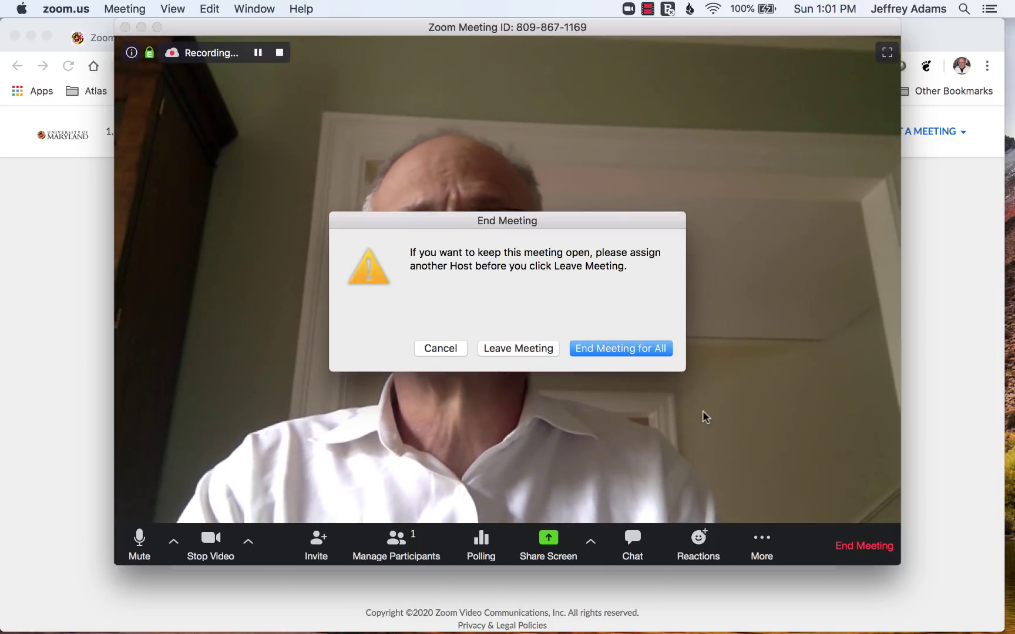
End the meeting for all, check its cloud recording files, and return to the Zoom list.
click(639, 351)
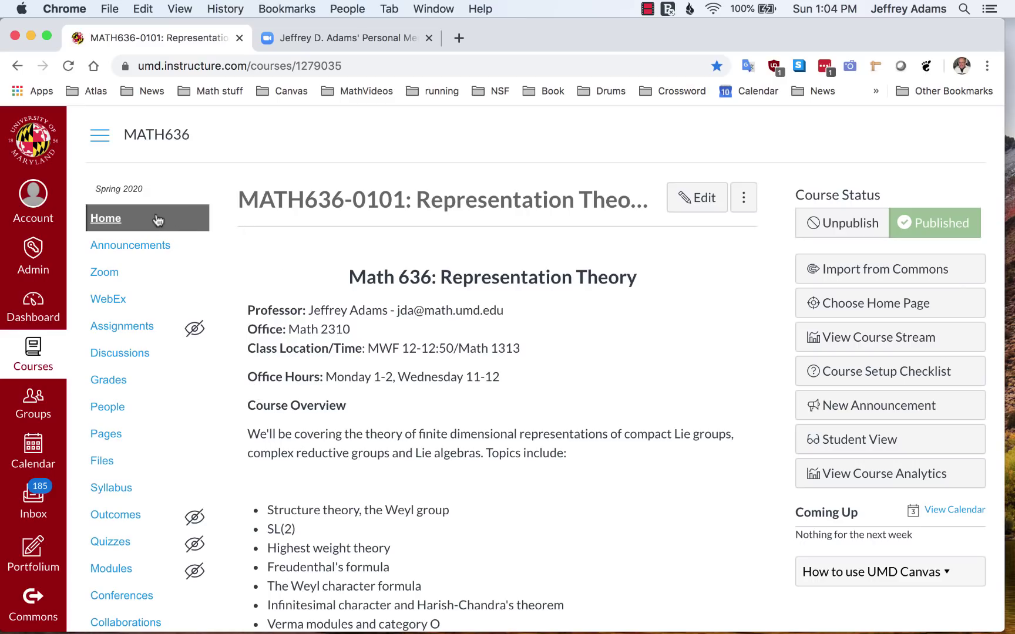
click(126, 282)
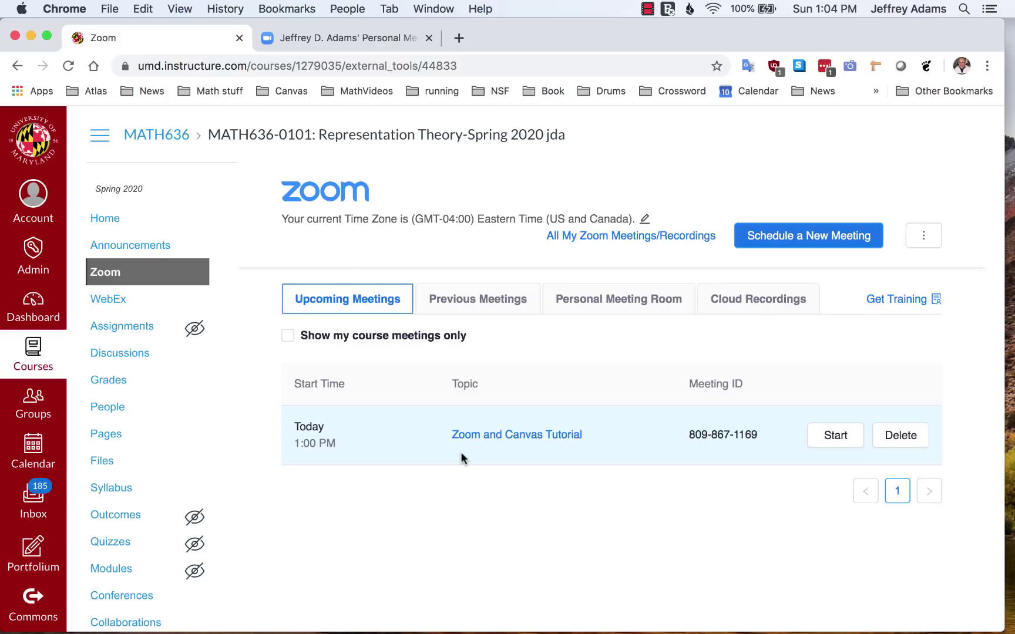
click(733, 302)
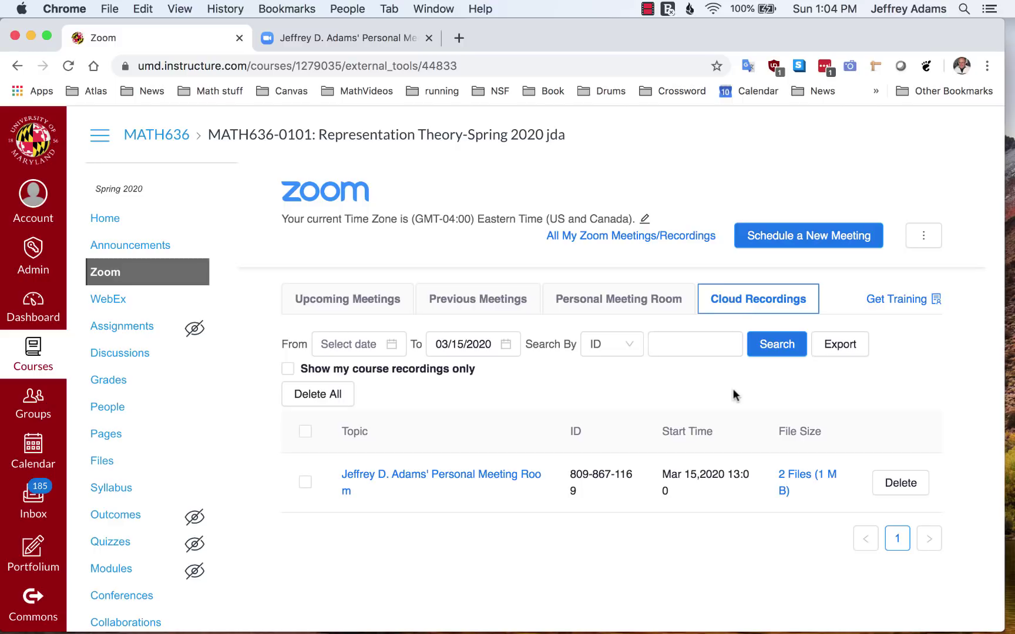
click(797, 479)
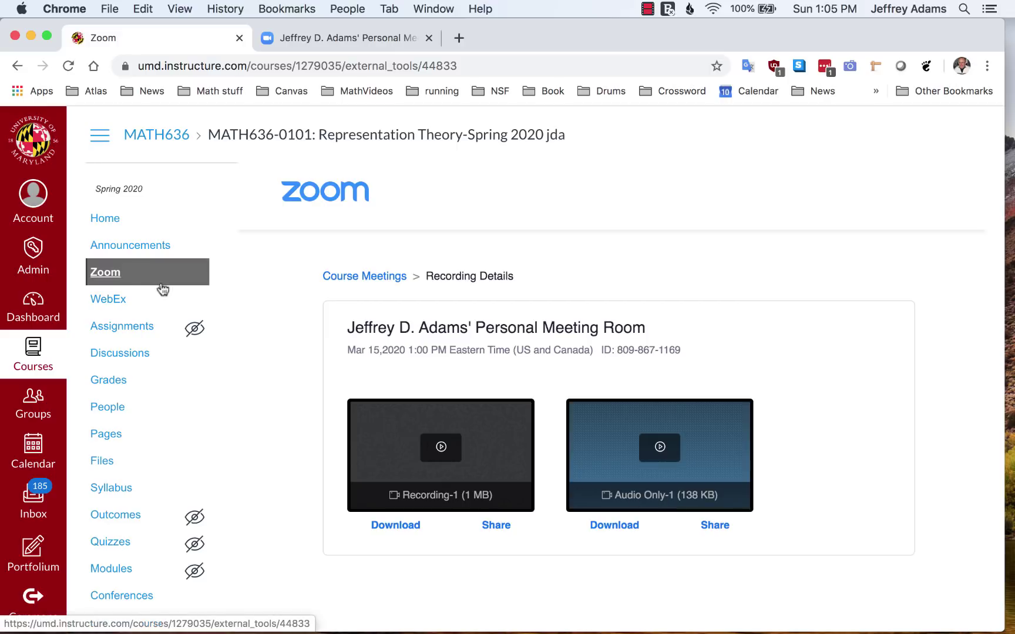
click(106, 273)
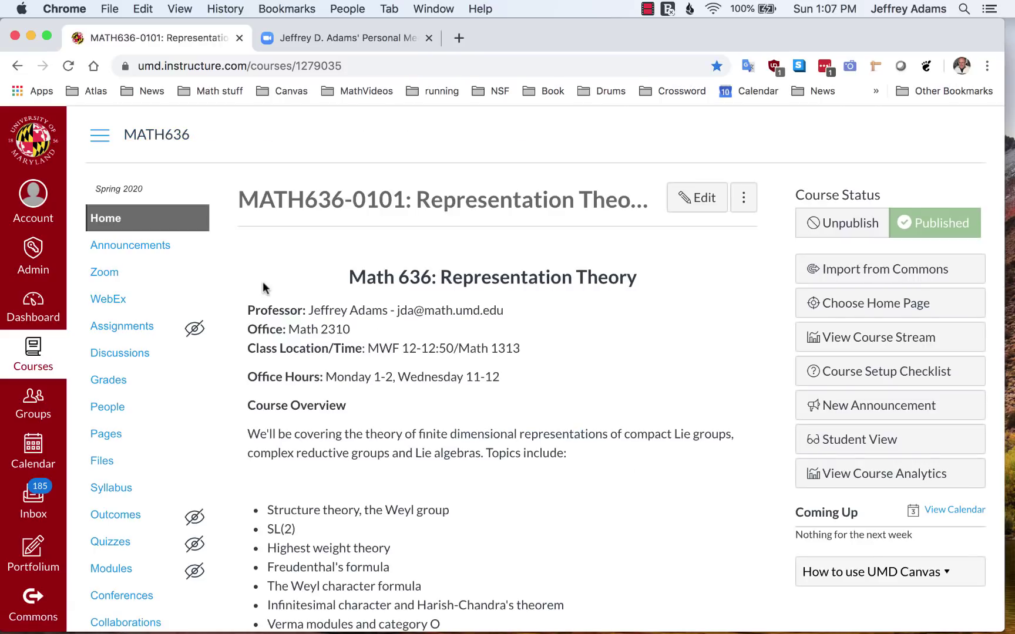
From the course Settings page, switch MATH636 into Student View.
scroll(262, 285, down, 3)
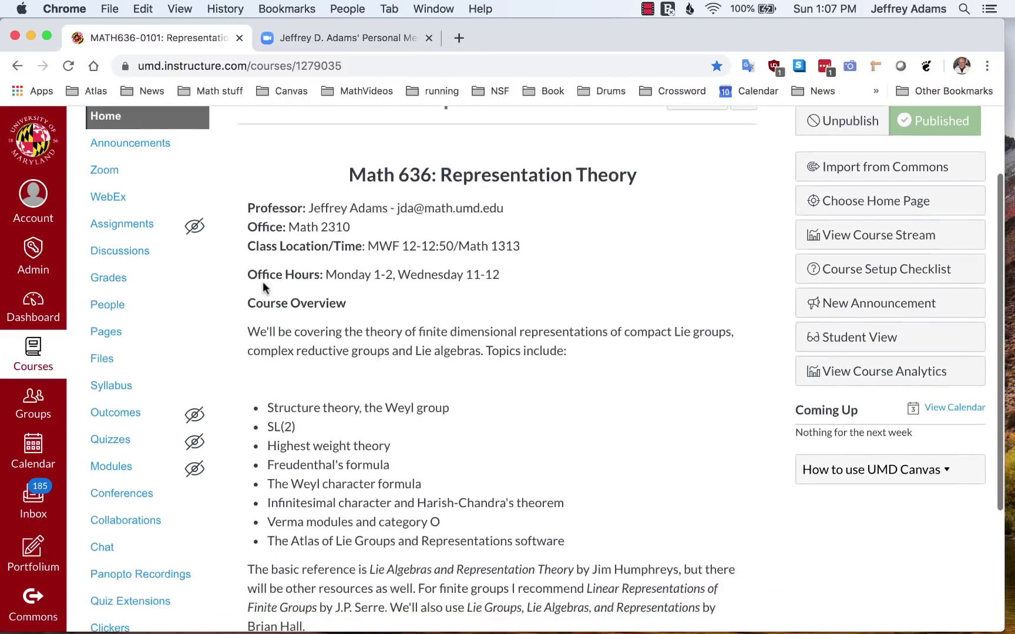
scroll(264, 285, down, 3)
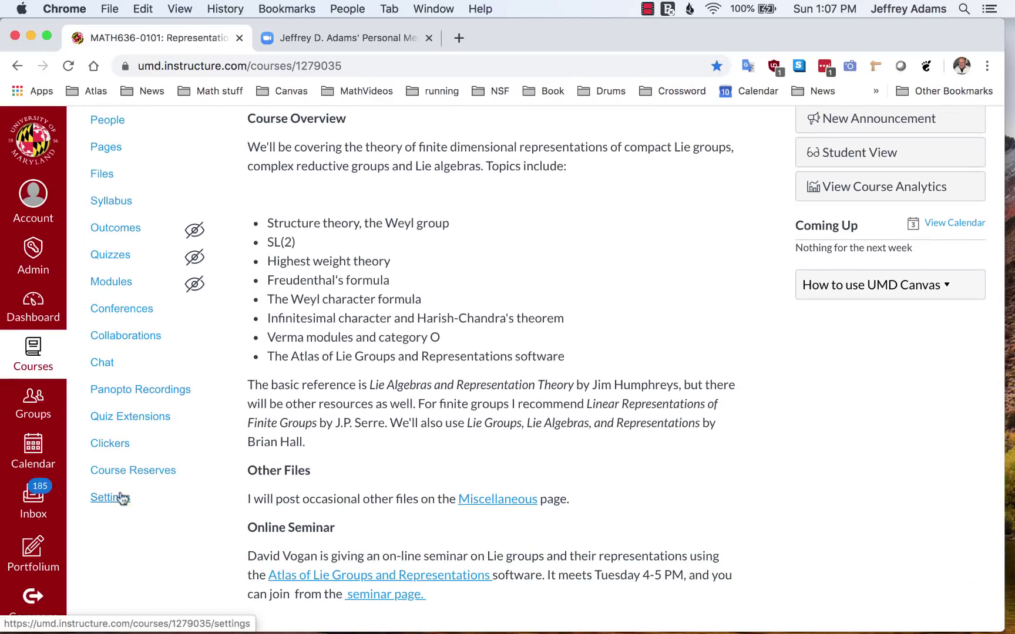
click(110, 498)
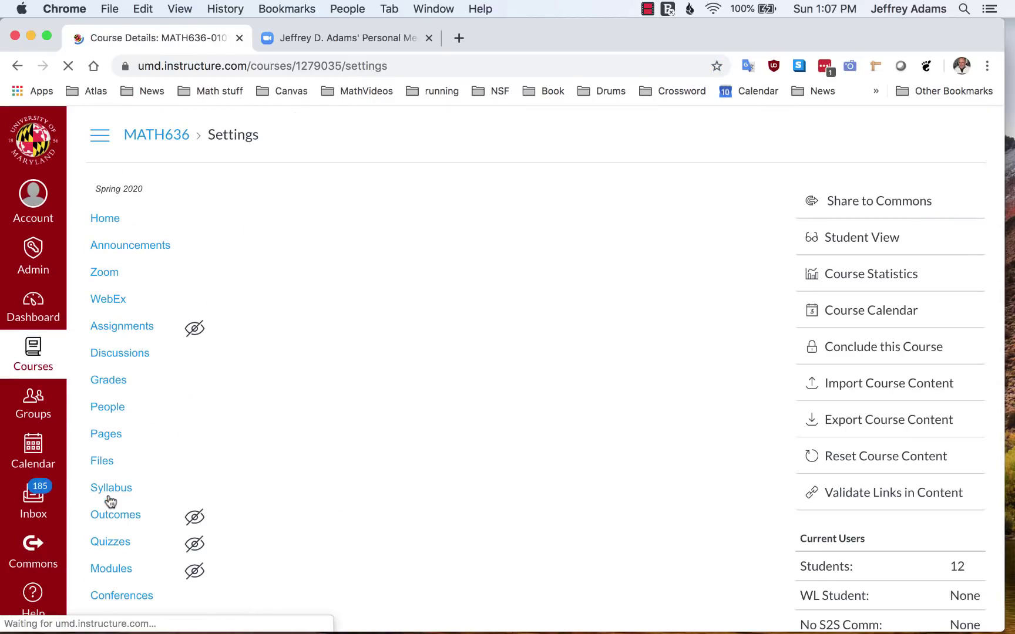
click(849, 242)
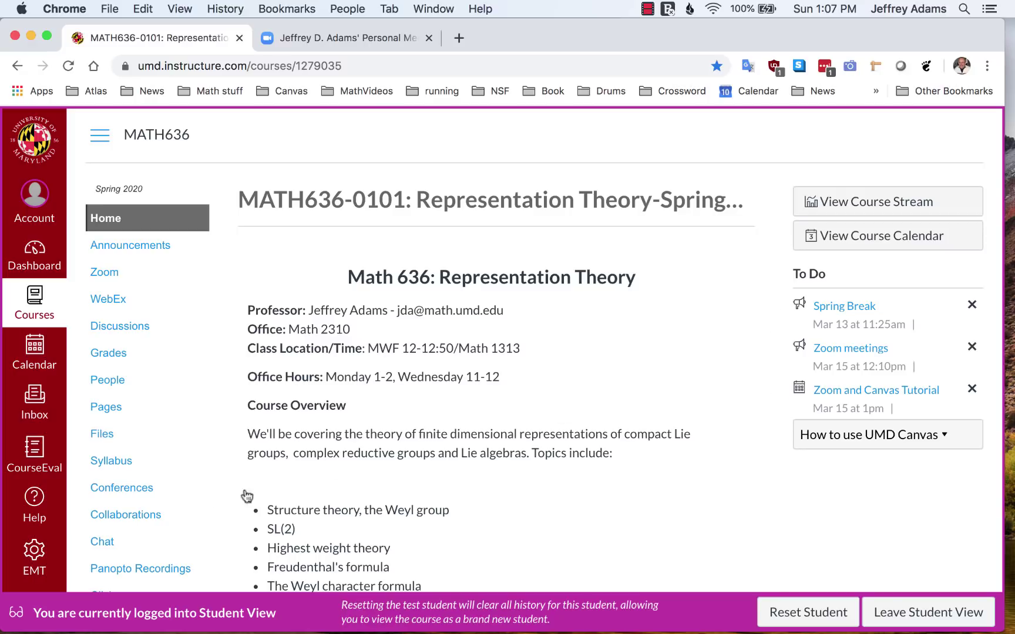
As the test student, open the Personal Meeting Room recording details under Cloud Recordings.
click(106, 273)
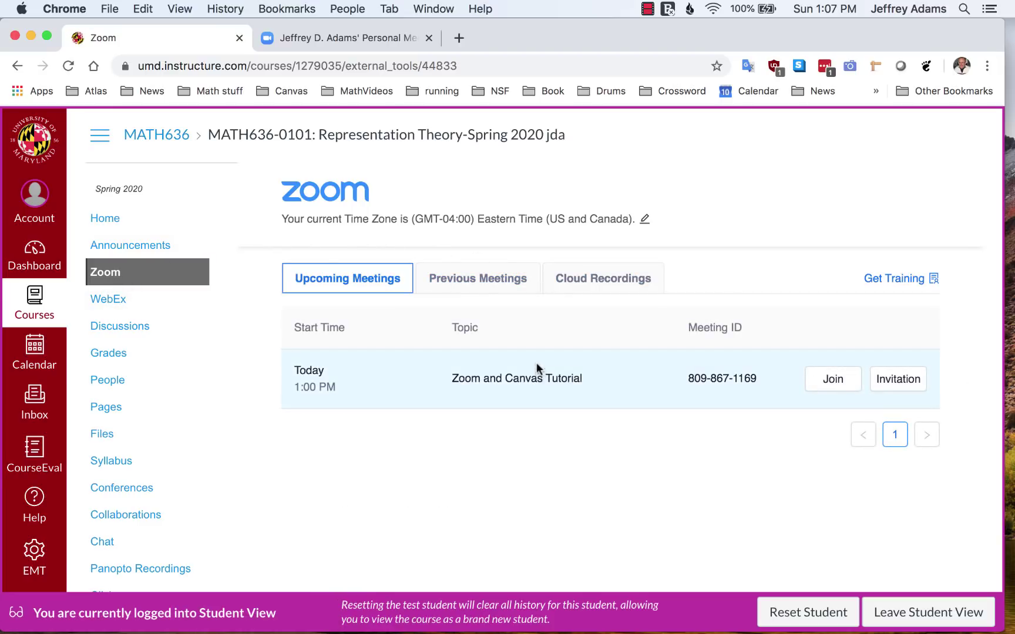
right_click(611, 280)
click(587, 280)
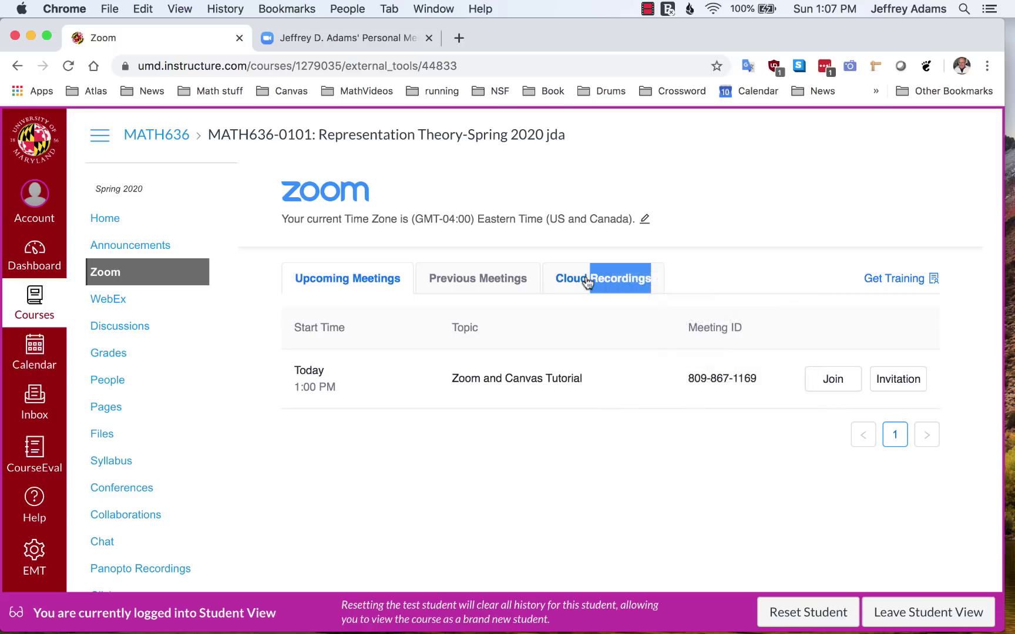
click(586, 281)
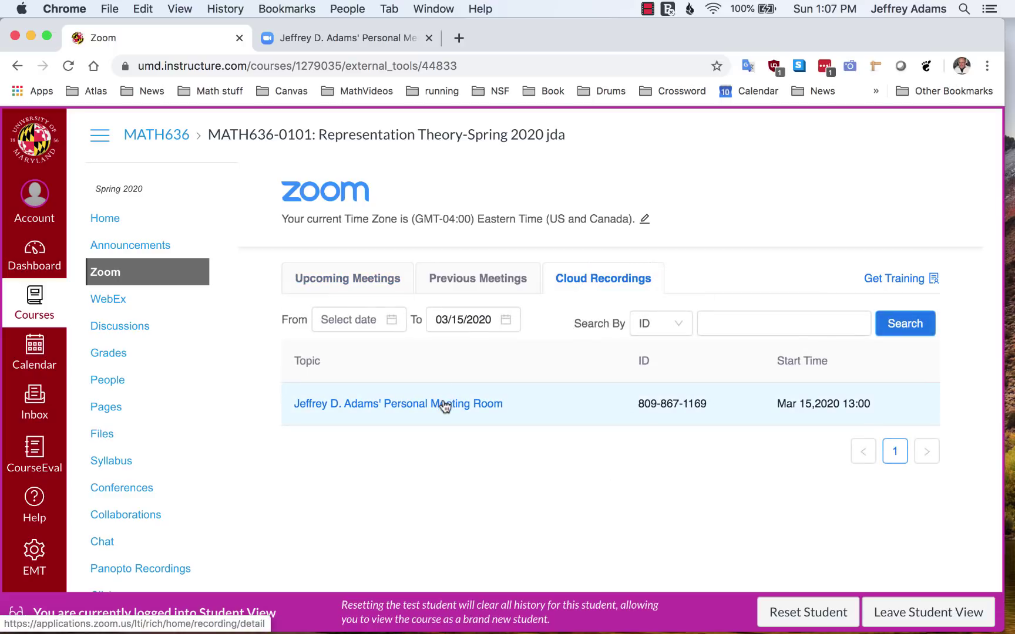
click(446, 409)
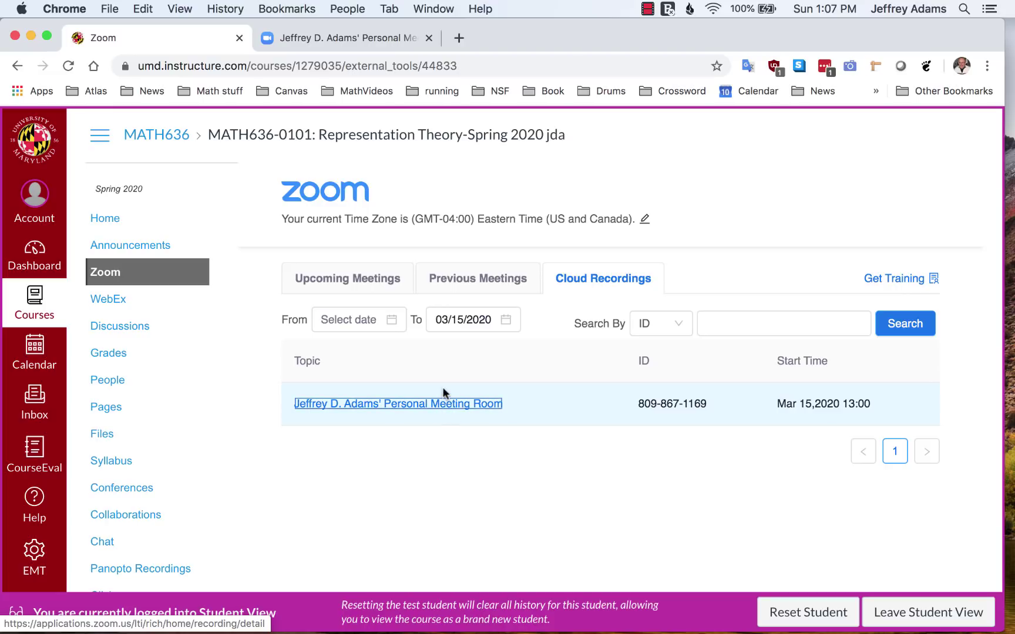
click(442, 407)
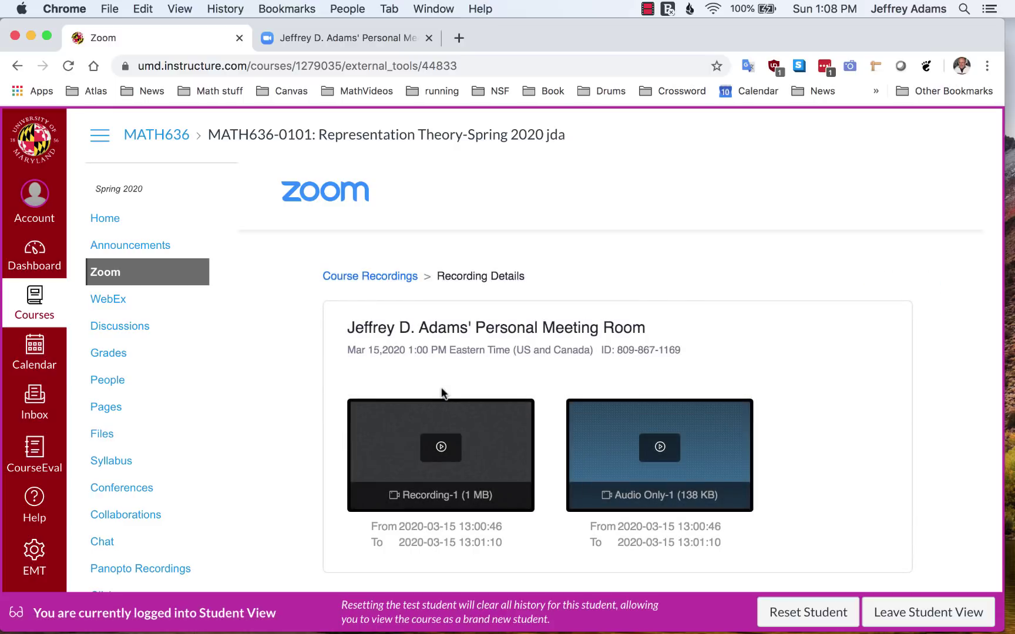
scroll(441, 393, down, 1)
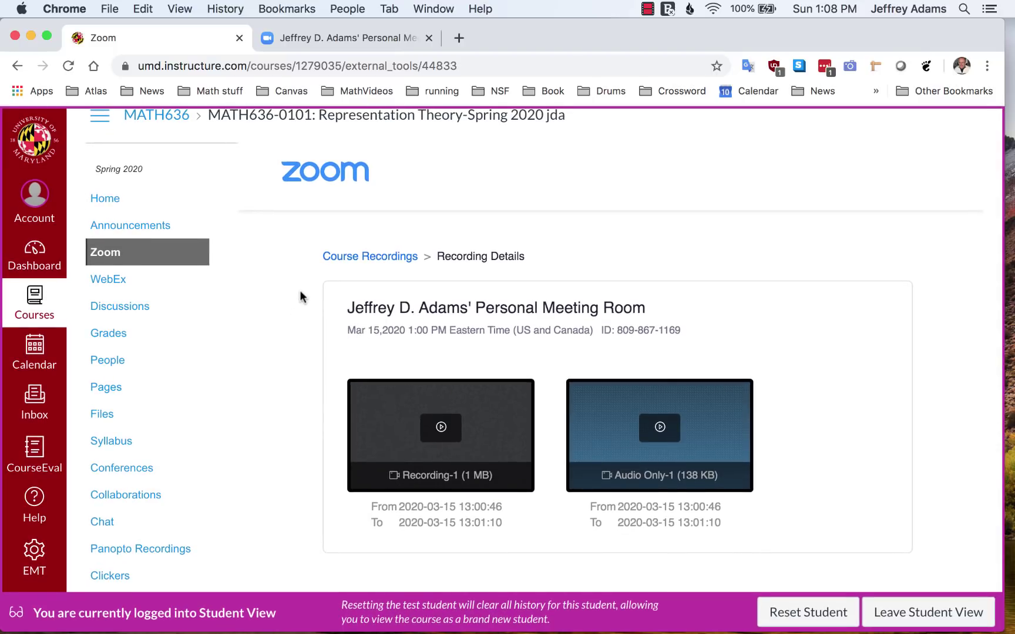
Leave Student View, start a new meeting titled 'Math 636 Remote Classes', leaving the description blank.
click(892, 615)
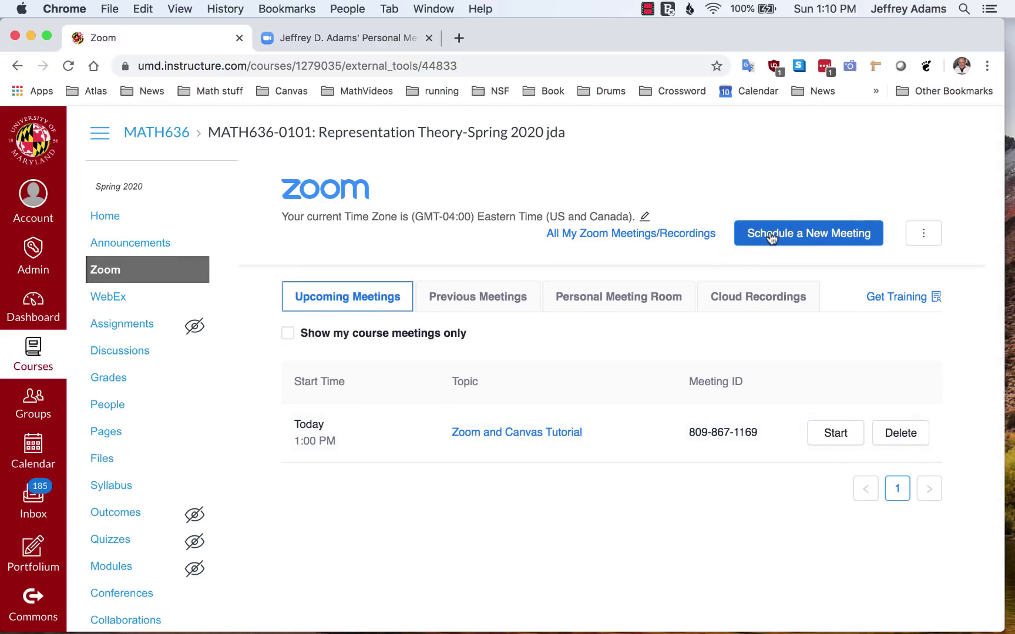
click(772, 237)
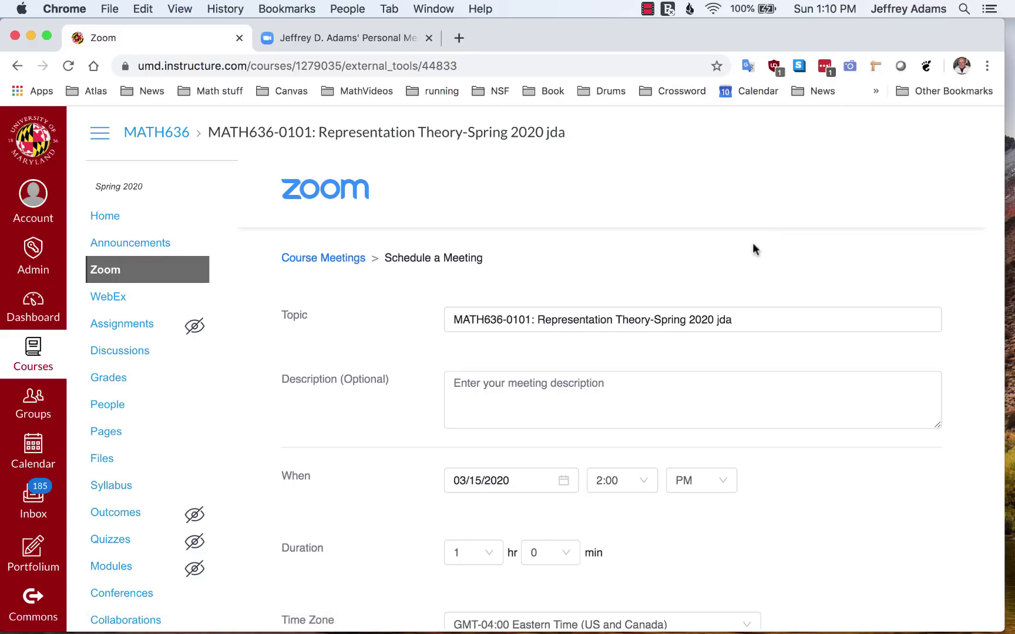
click(690, 320)
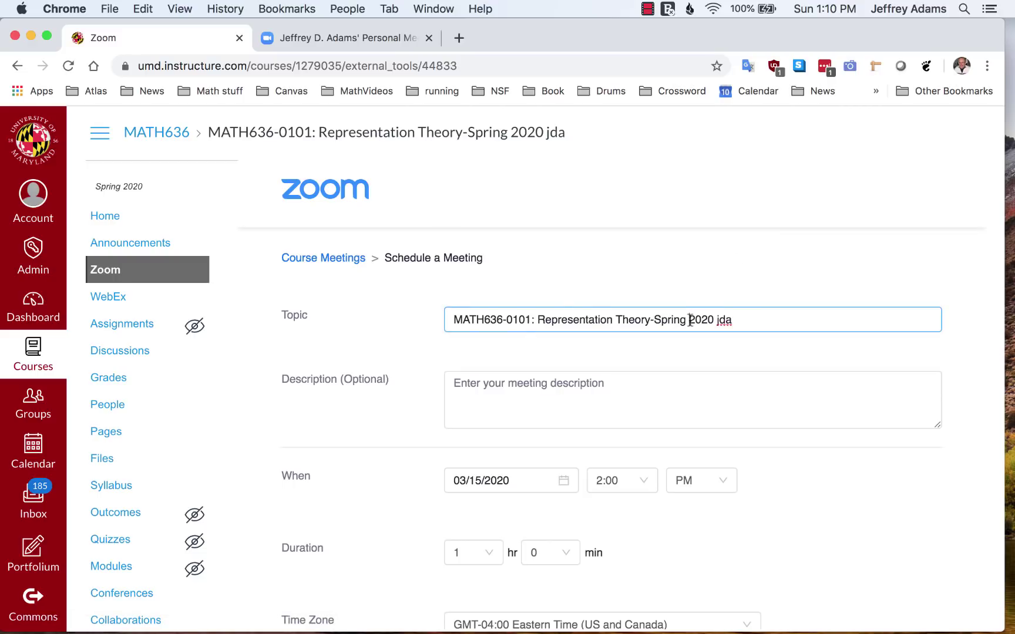
triple_click(690, 320)
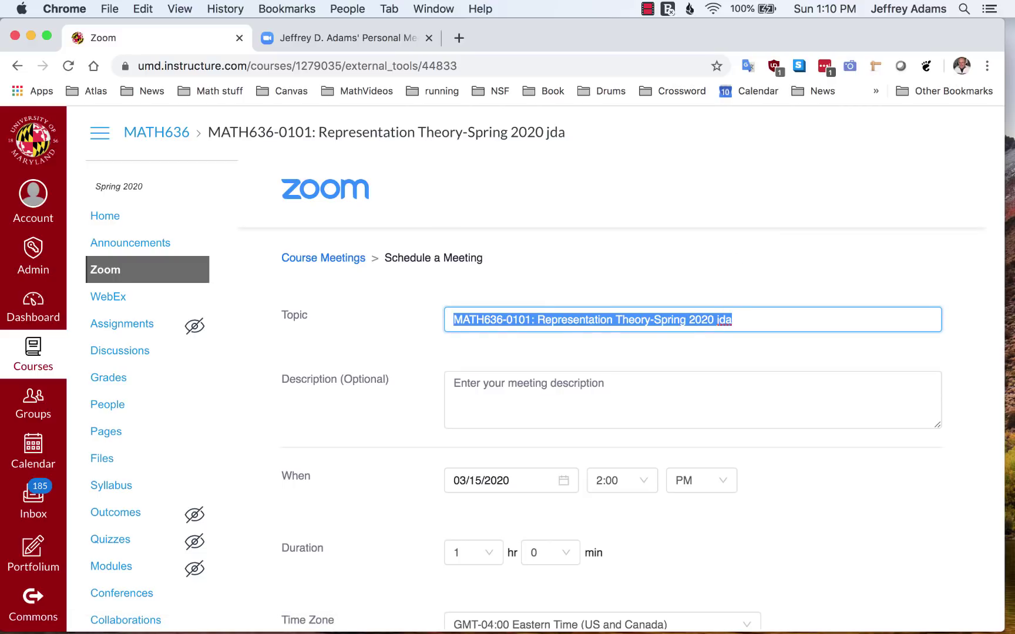
text(Math 636 Remote Classes)
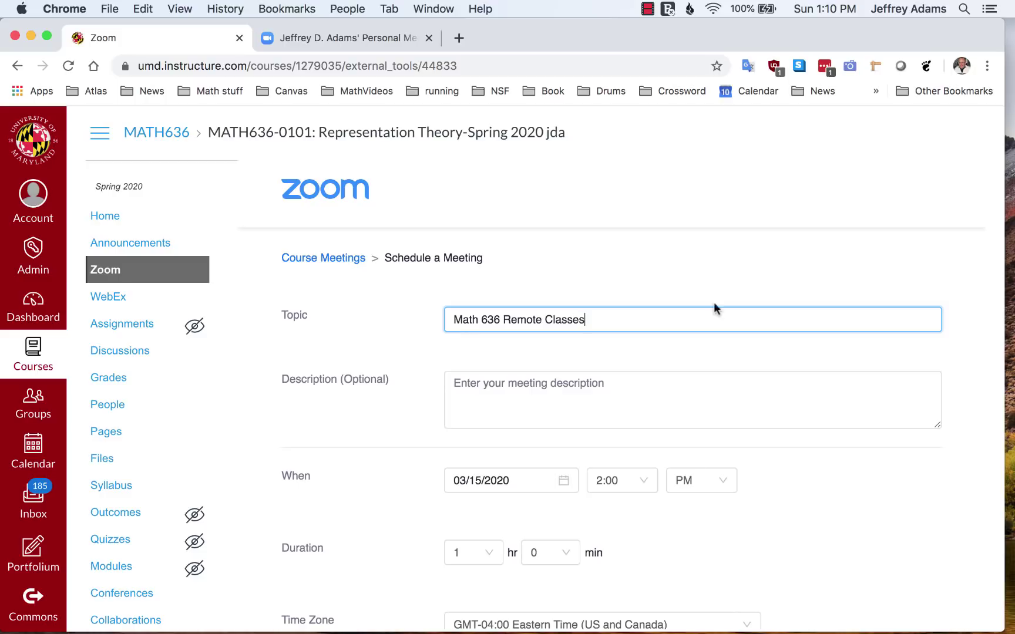
click(624, 383)
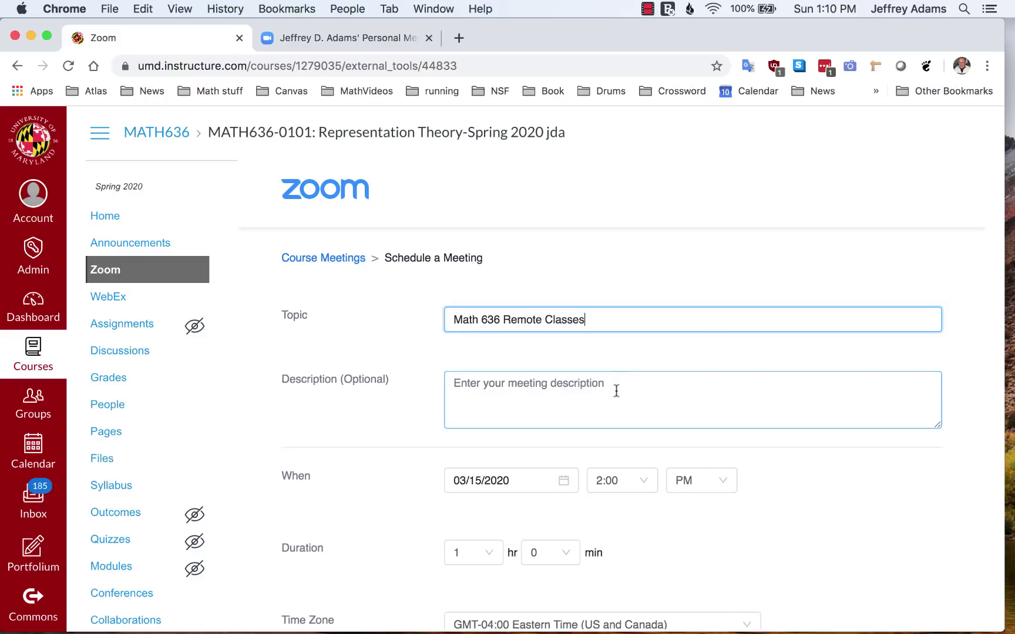
click(617, 389)
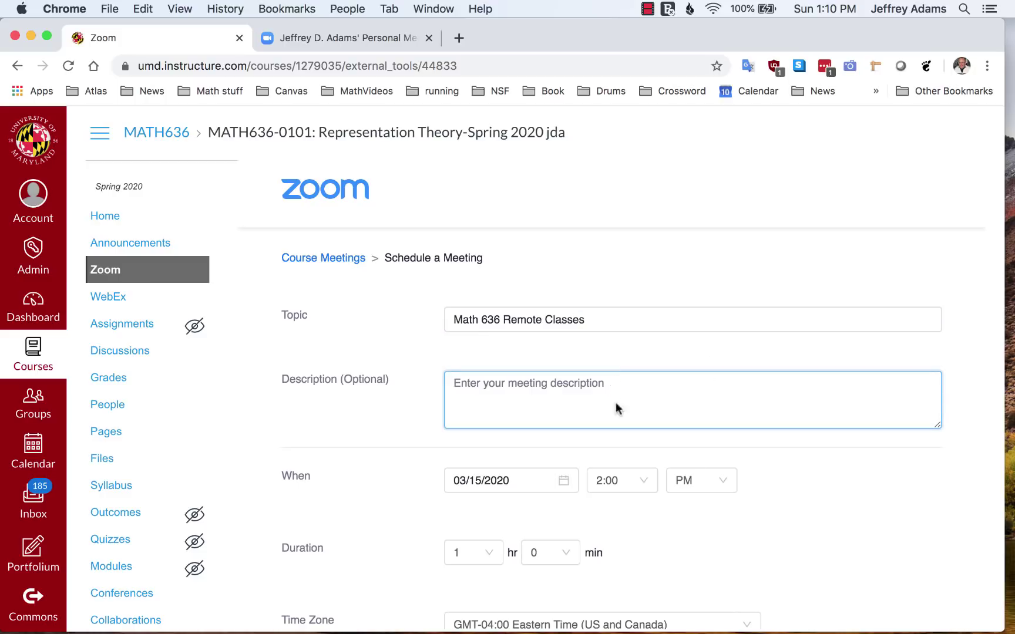
Set the meeting start to March 30, 2020 at 12:00 PM.
scroll(675, 540, down, 5)
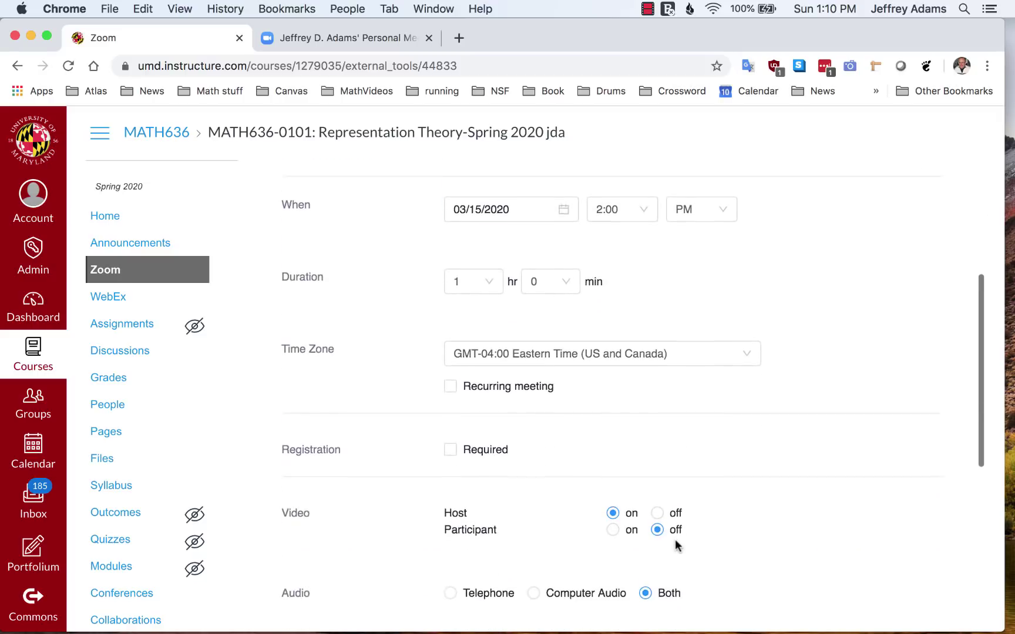
click(525, 200)
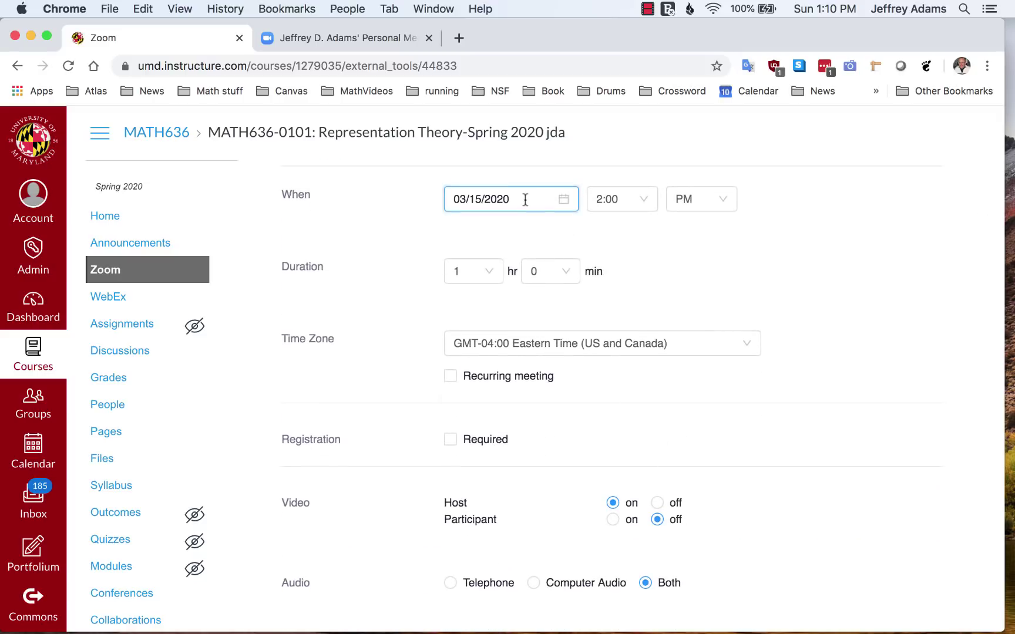
click(525, 199)
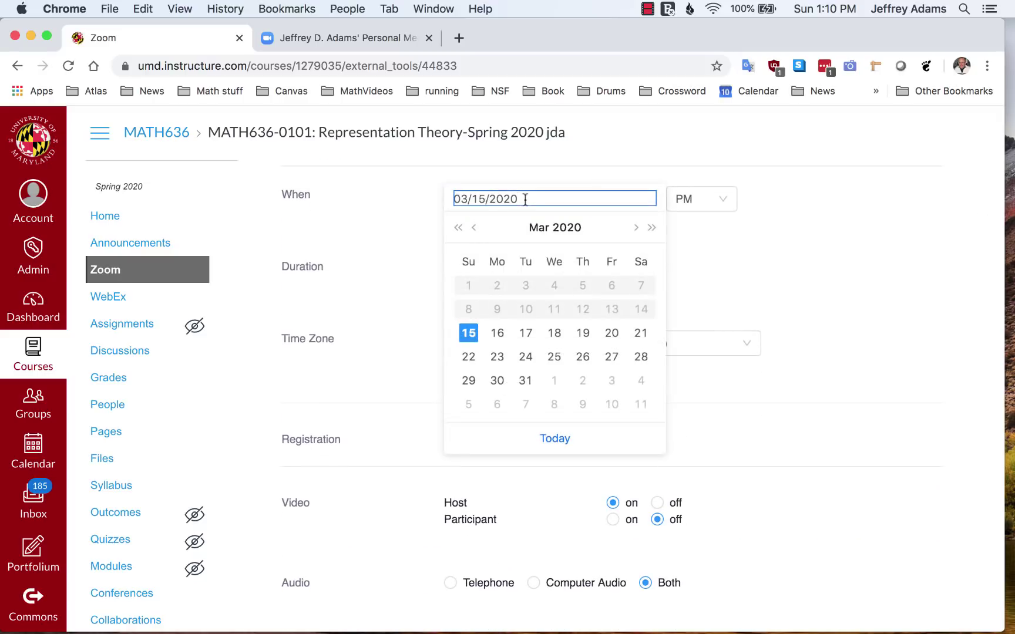
click(498, 382)
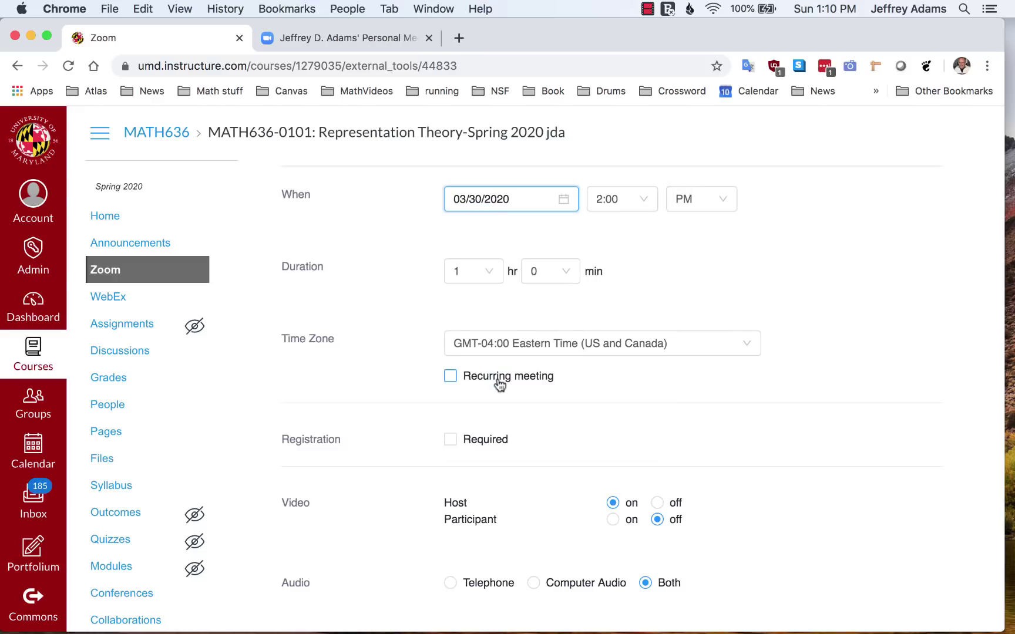
click(613, 202)
click(614, 228)
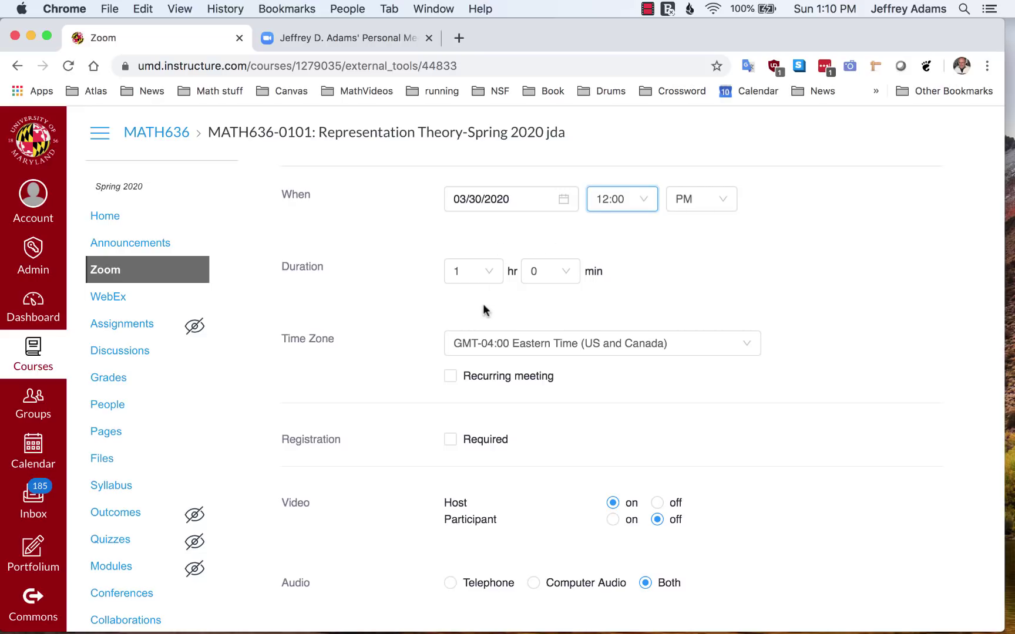
Make the meeting recur weekly on Monday, Wednesday and Friday only.
click(450, 377)
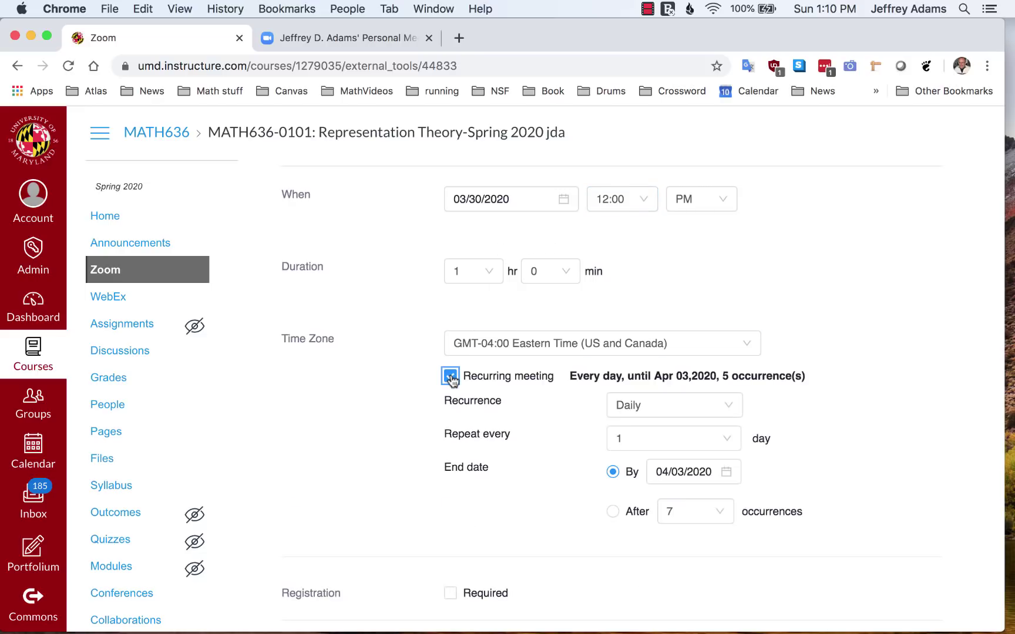
click(637, 410)
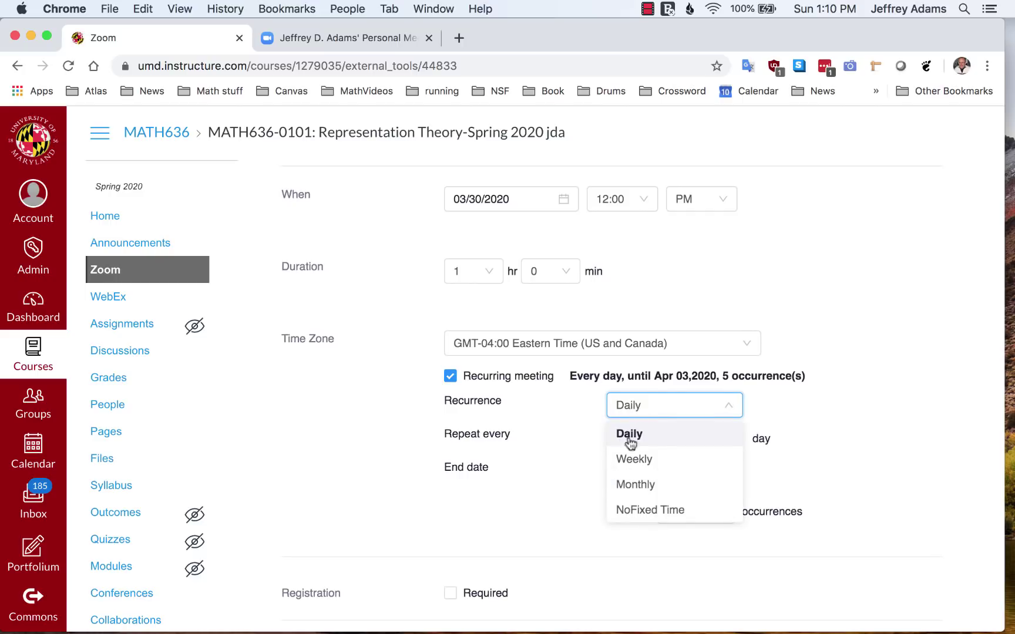
click(630, 462)
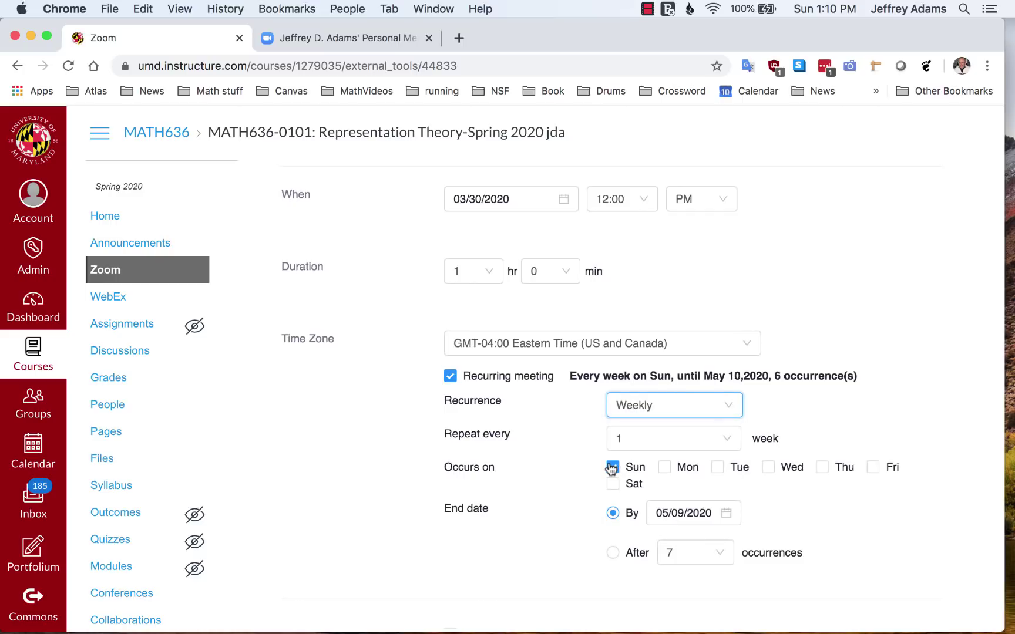
click(613, 469)
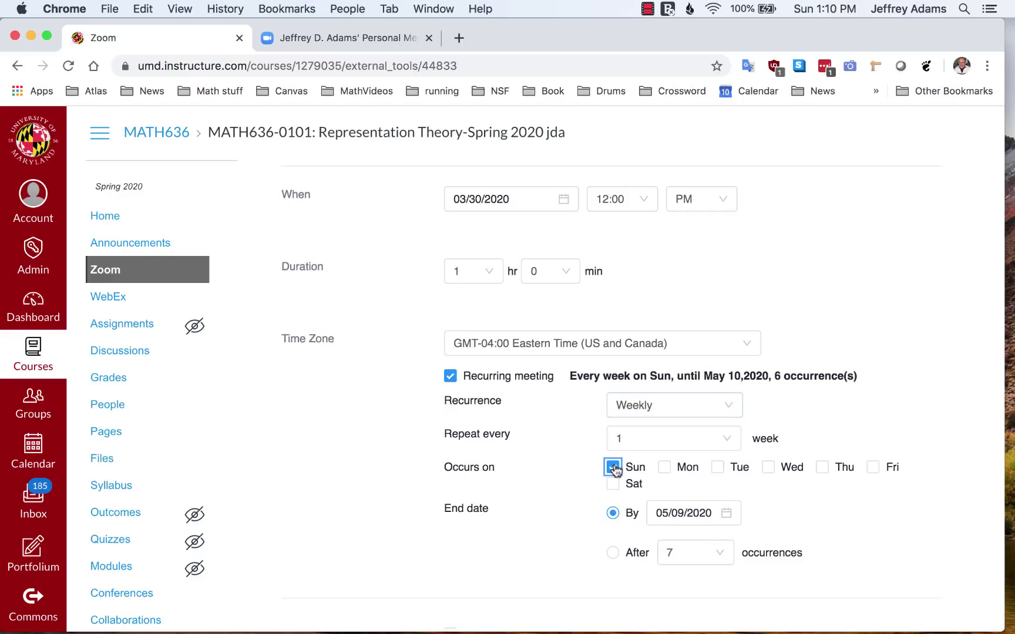
click(665, 468)
click(767, 469)
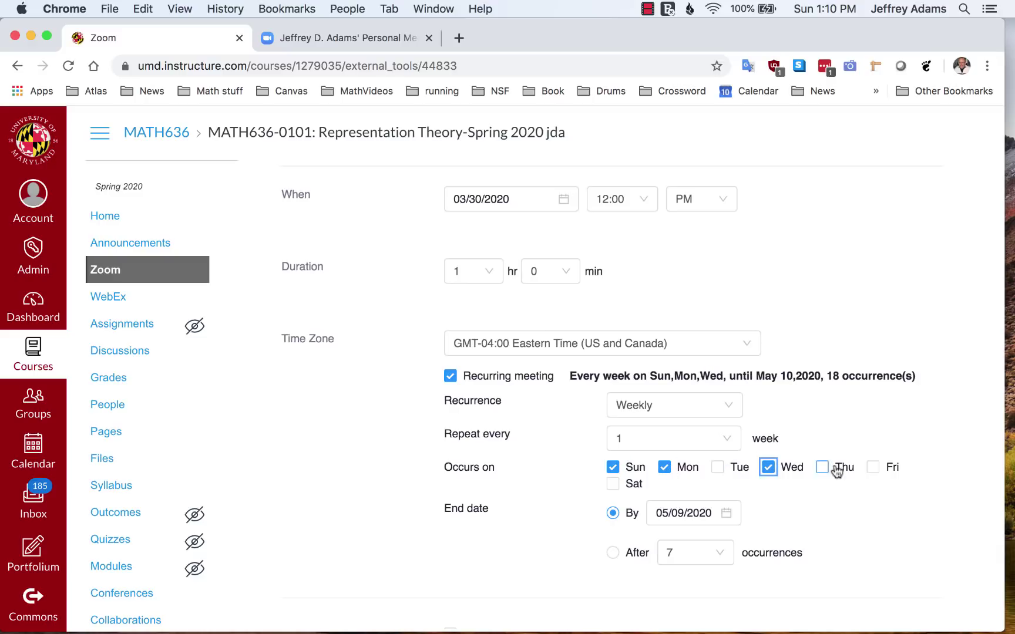
click(873, 468)
click(613, 467)
End the recurring series on May 29, 2020 and record meetings automatically in the cloud.
click(656, 515)
scroll(657, 520, down, 7)
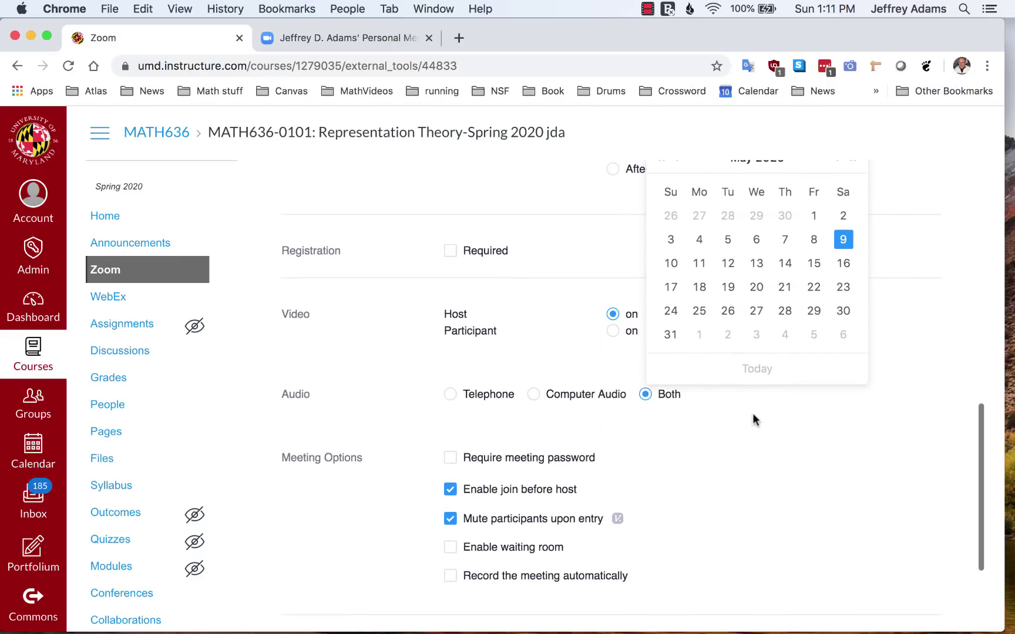
click(813, 311)
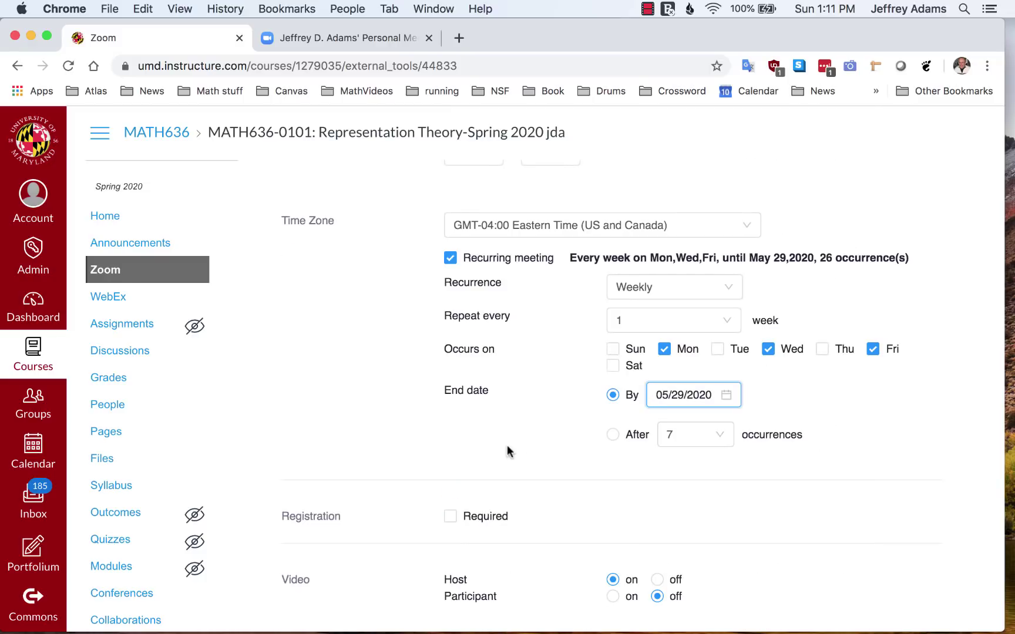
scroll(508, 451, down, 6)
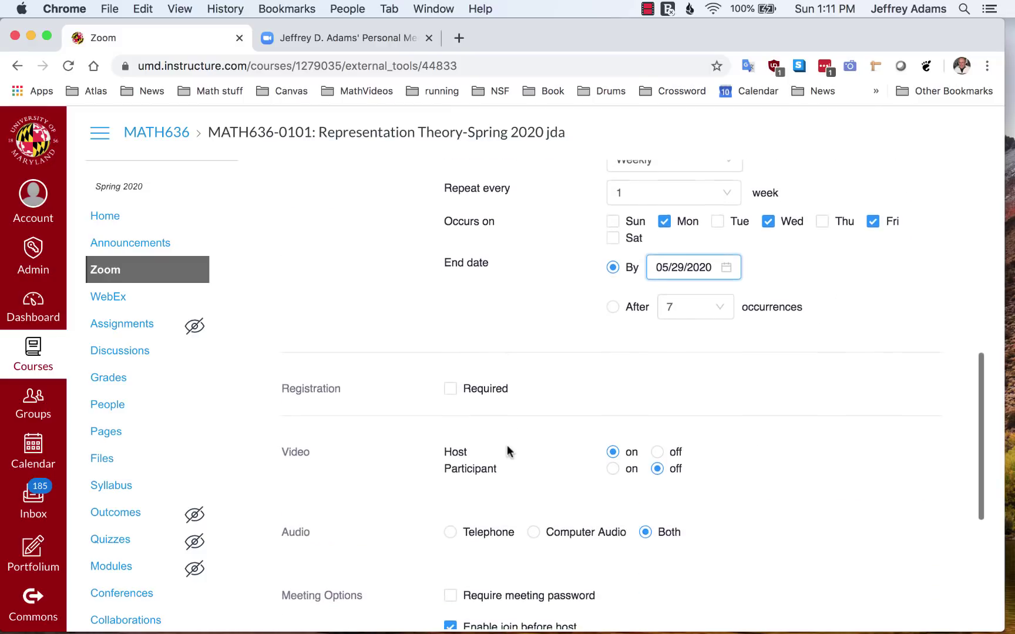
scroll(508, 450, down, 1)
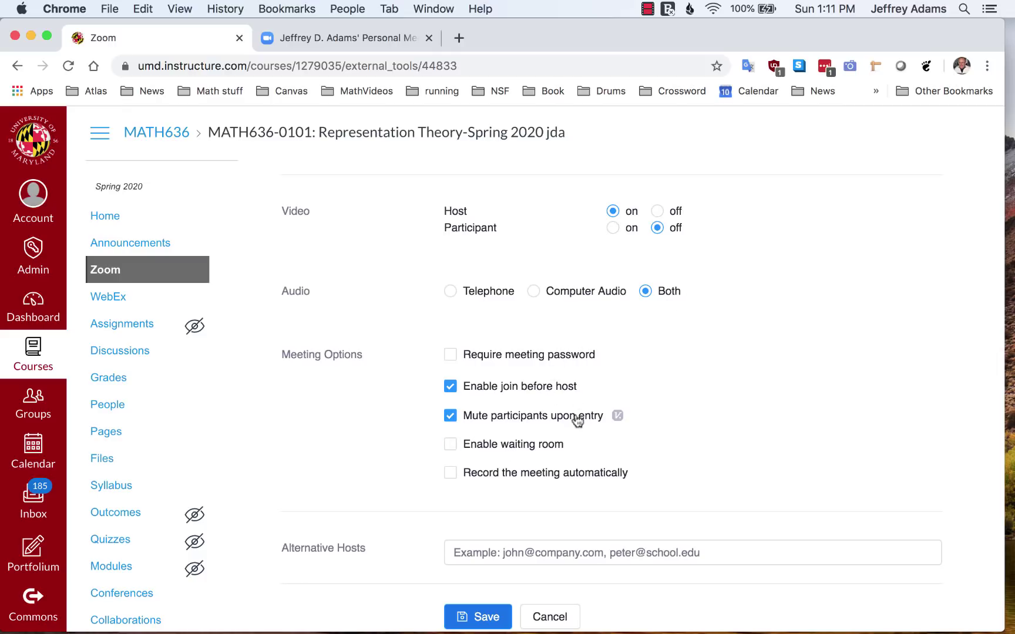
click(451, 473)
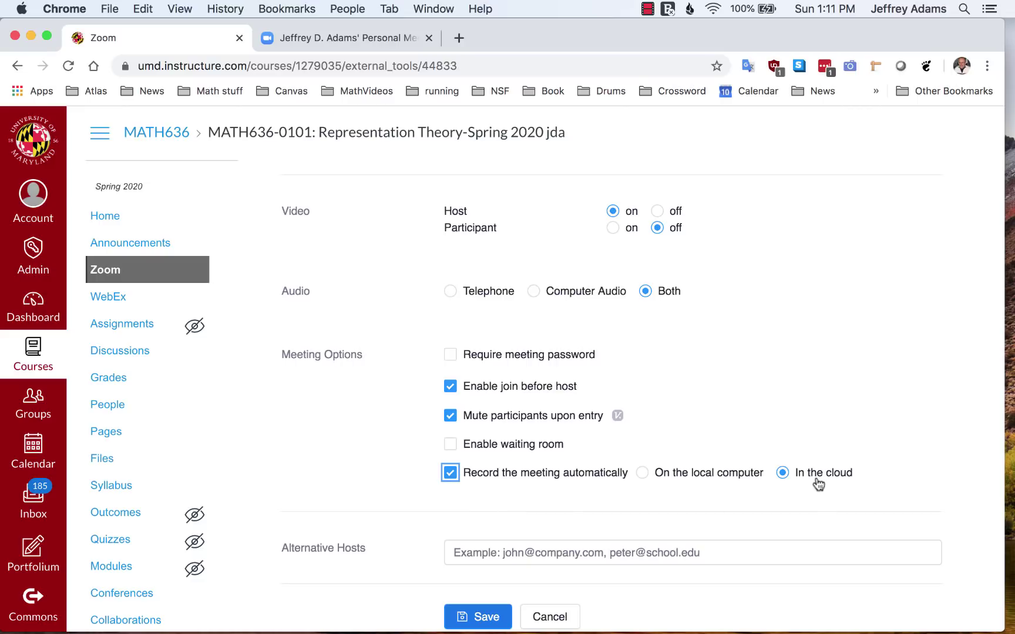
Save the recurring Math 636 meeting, review the Zoom meetings list, then go to course Settings.
scroll(819, 485, down, 2)
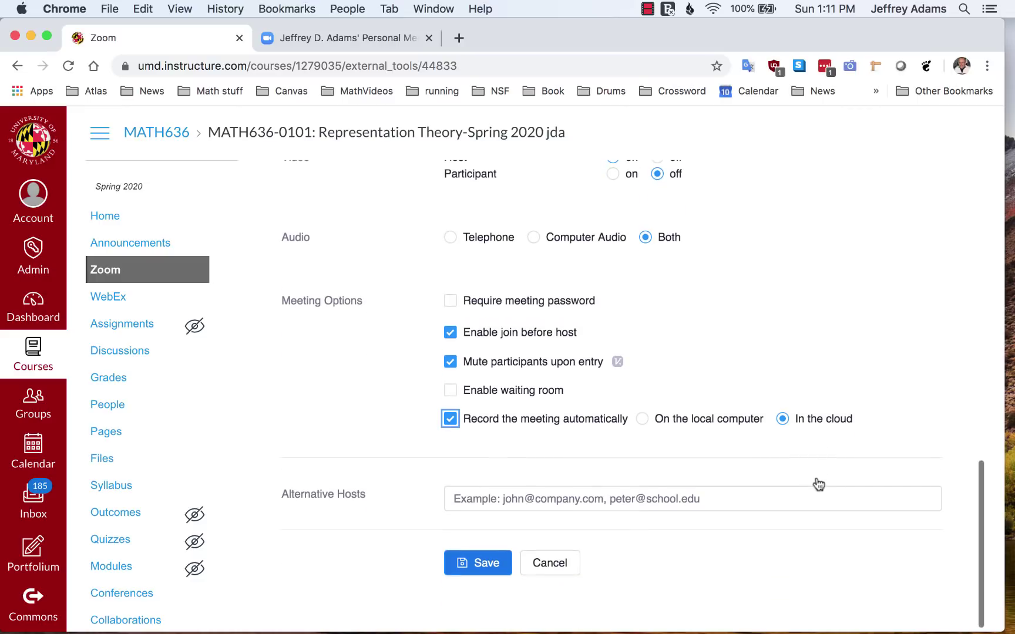
click(476, 563)
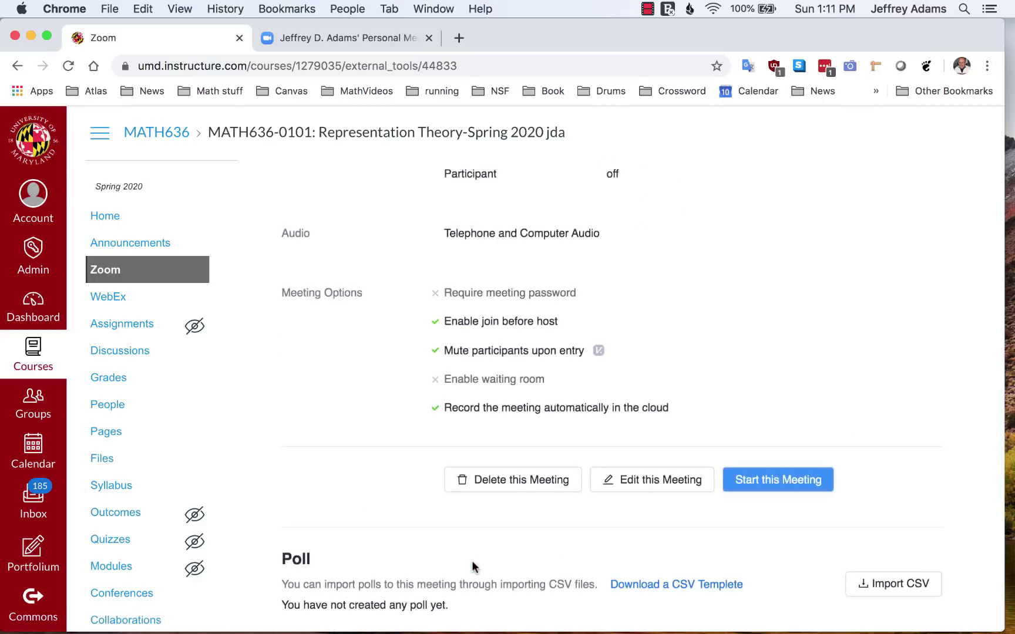
click(101, 274)
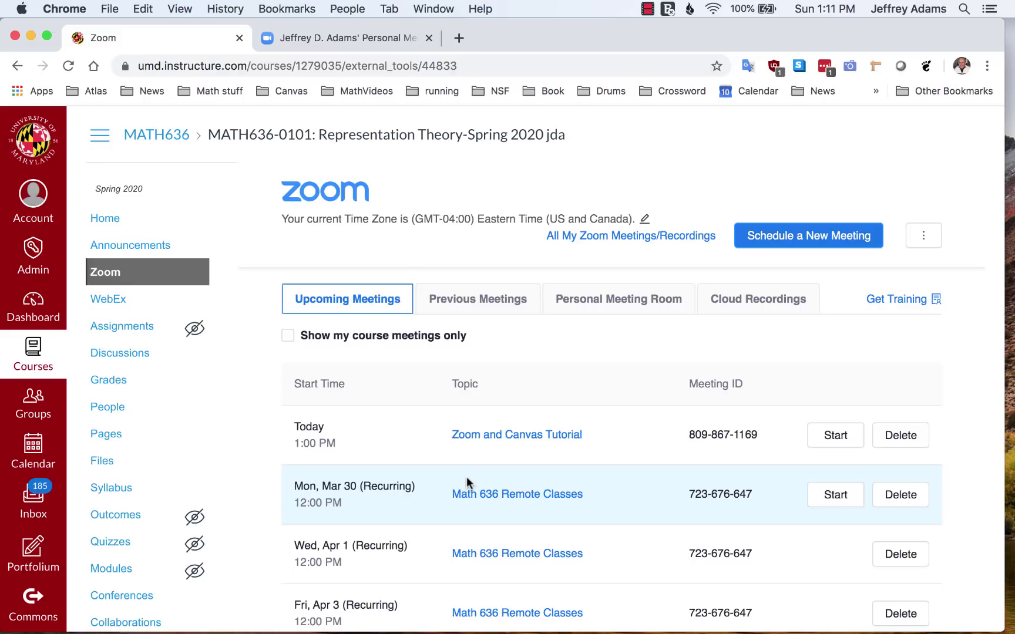
scroll(234, 455, down, 3)
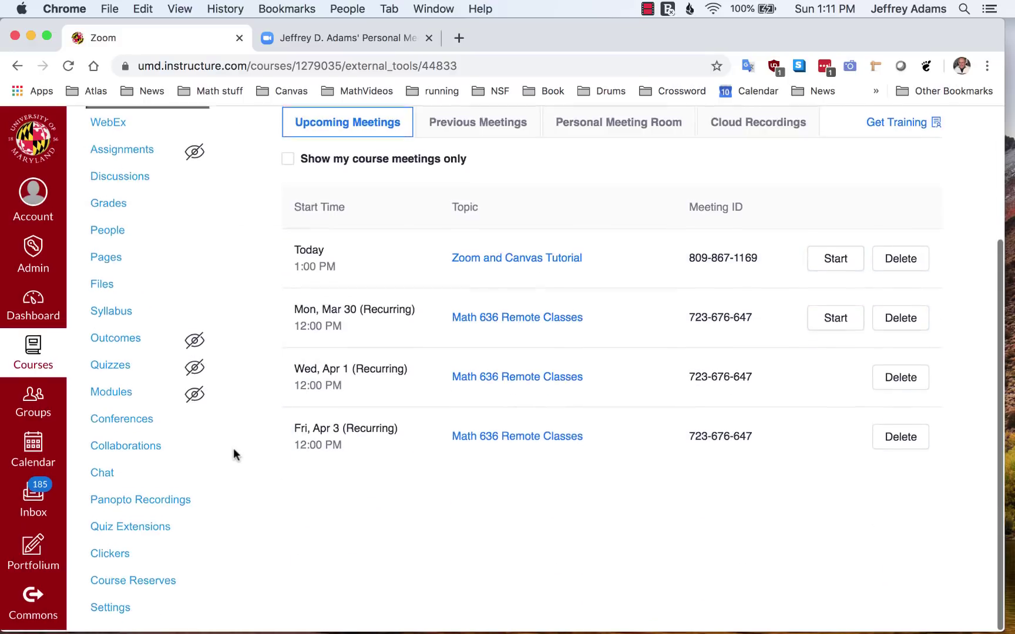
click(113, 611)
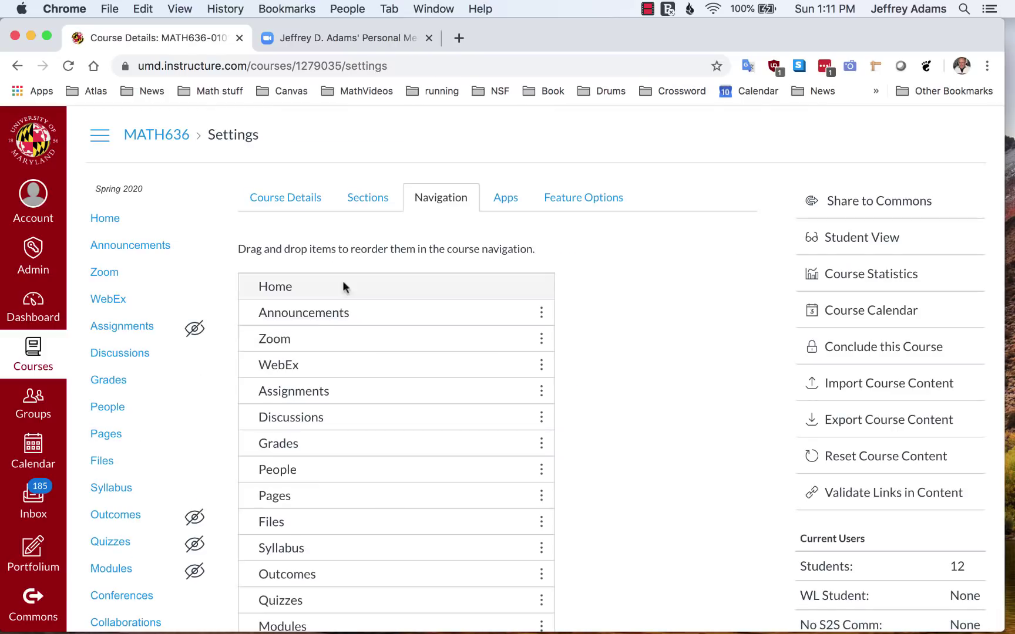
Switch to Student View and confirm the Zoom page lists the Math 636 Remote Classes meetings.
click(842, 238)
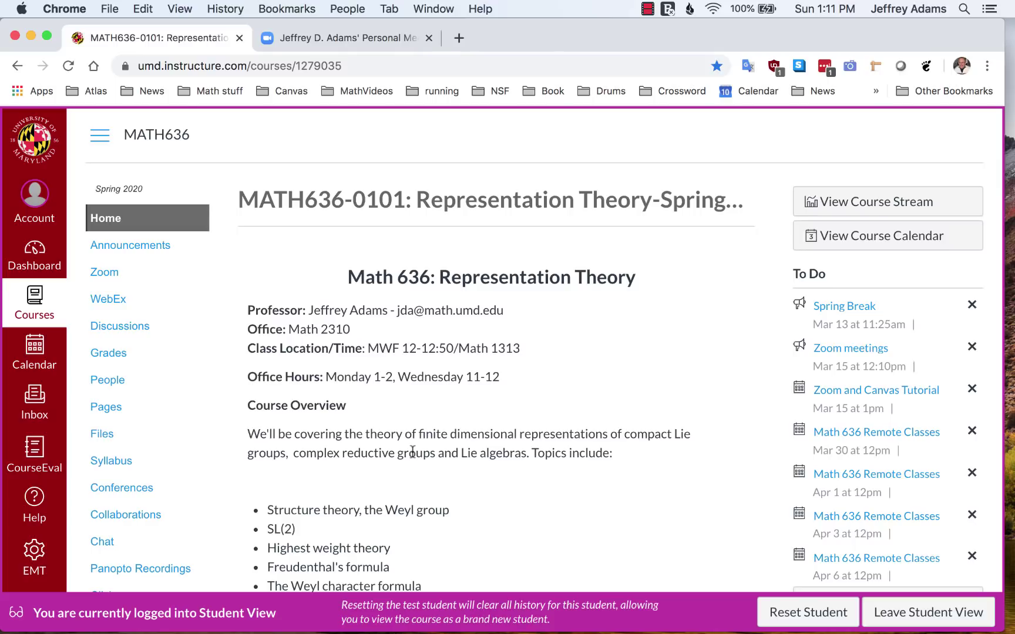
scroll(412, 454, down, 5)
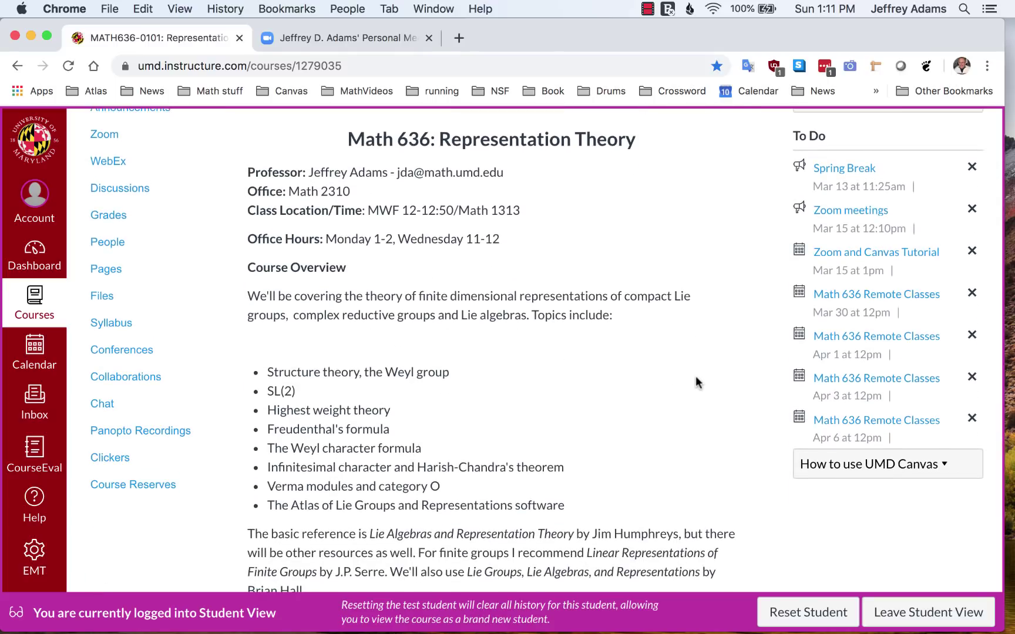
scroll(190, 419, up, 5)
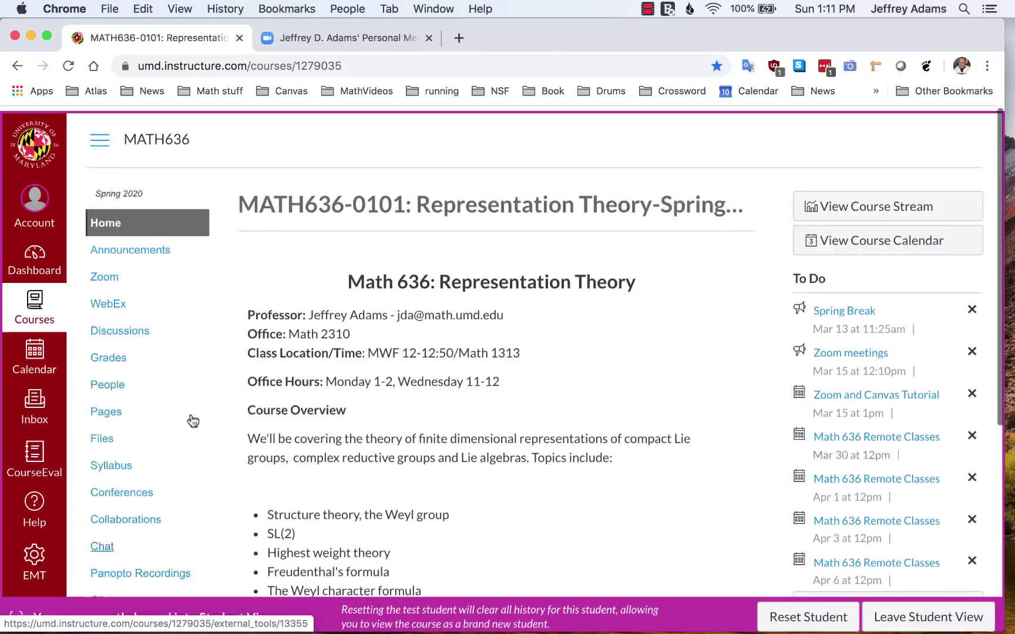
click(112, 275)
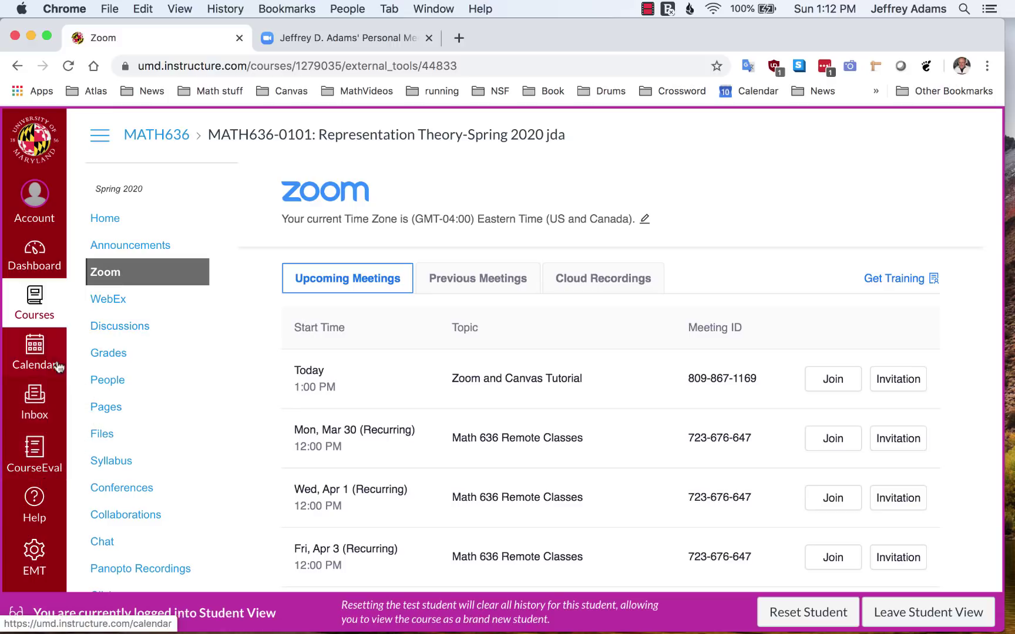
Check the class meetings on the calendar, then leave Student View back to the instructor view.
click(37, 355)
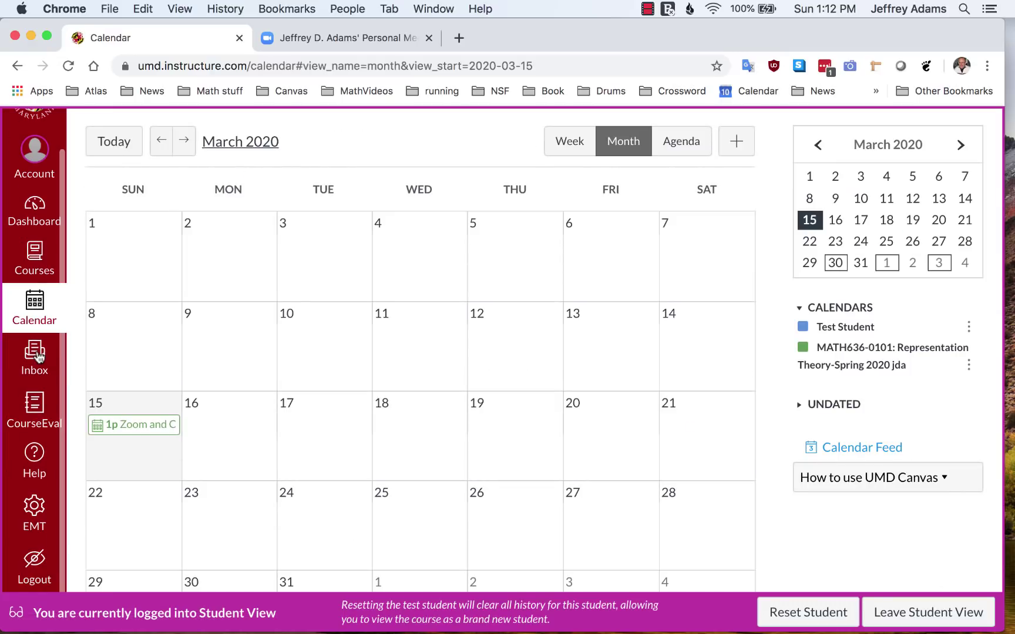
scroll(175, 438, down, 3)
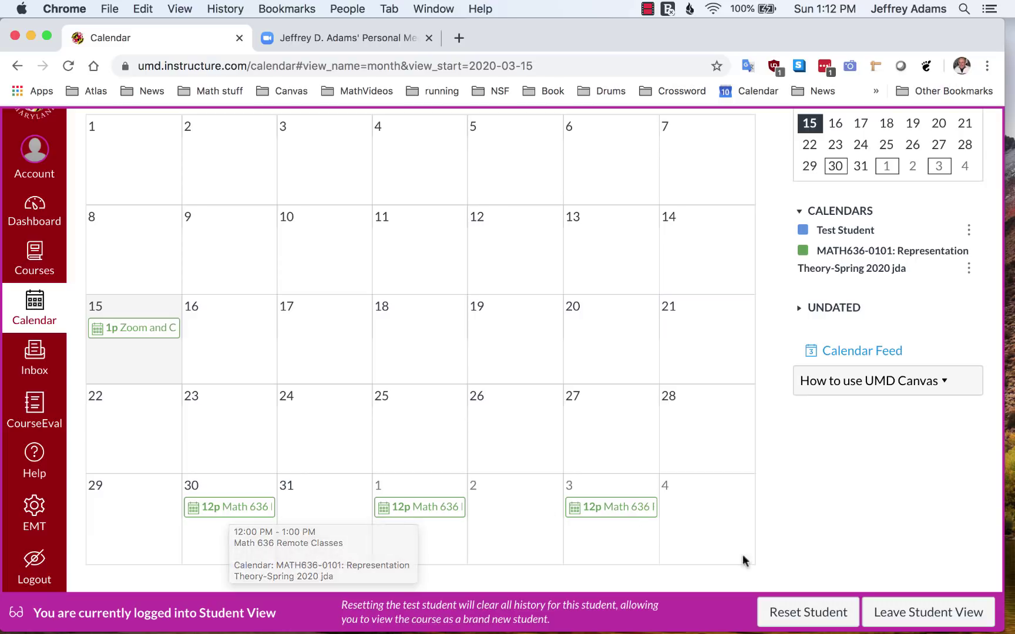
click(894, 615)
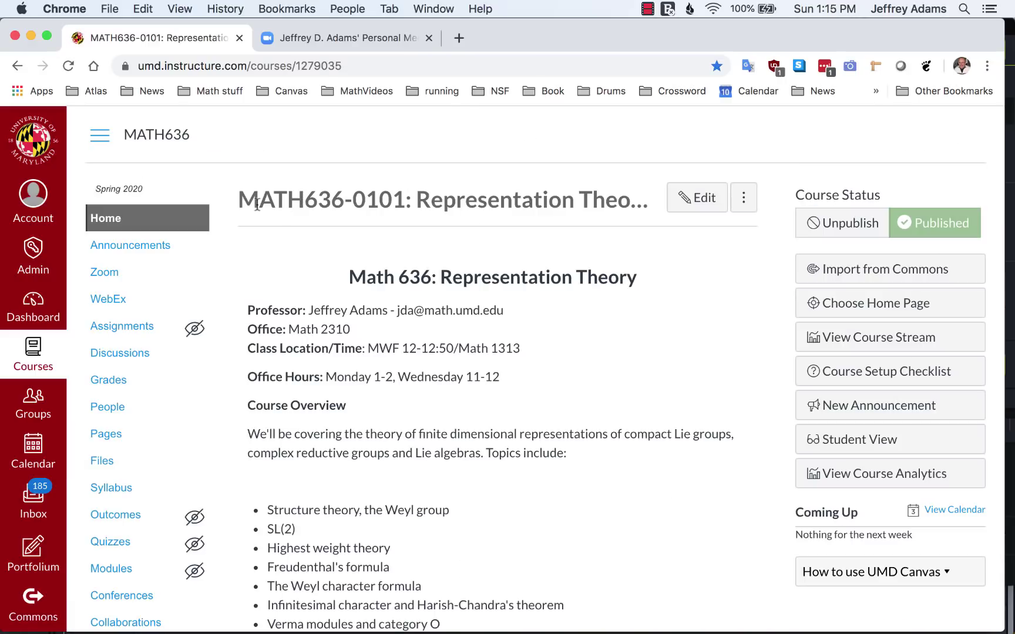
From the Zoom page, open Math 636 Remote Classes and show its full meeting invitation.
click(110, 273)
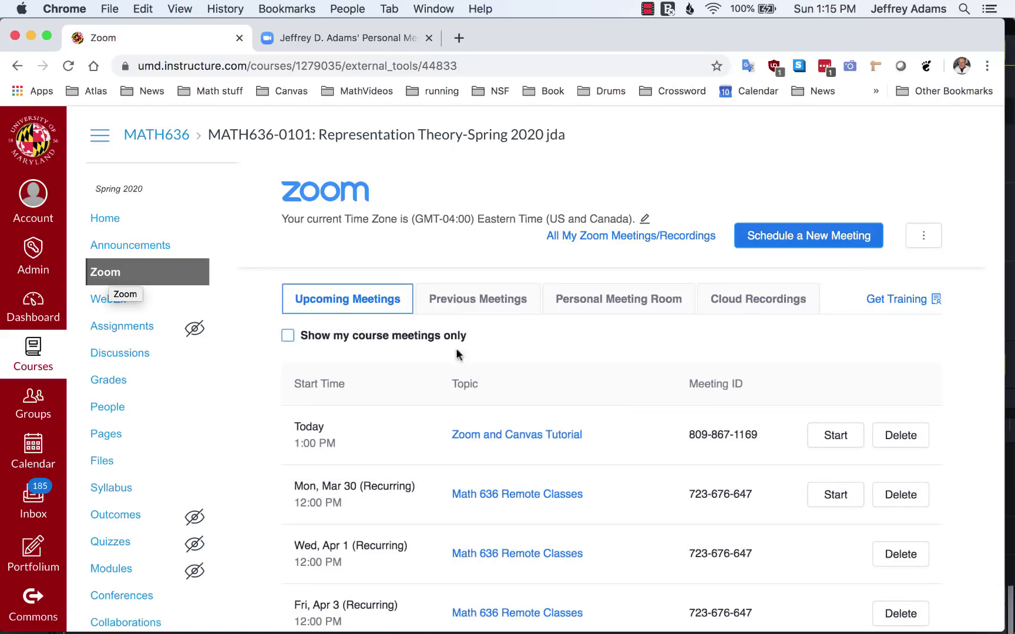
click(536, 494)
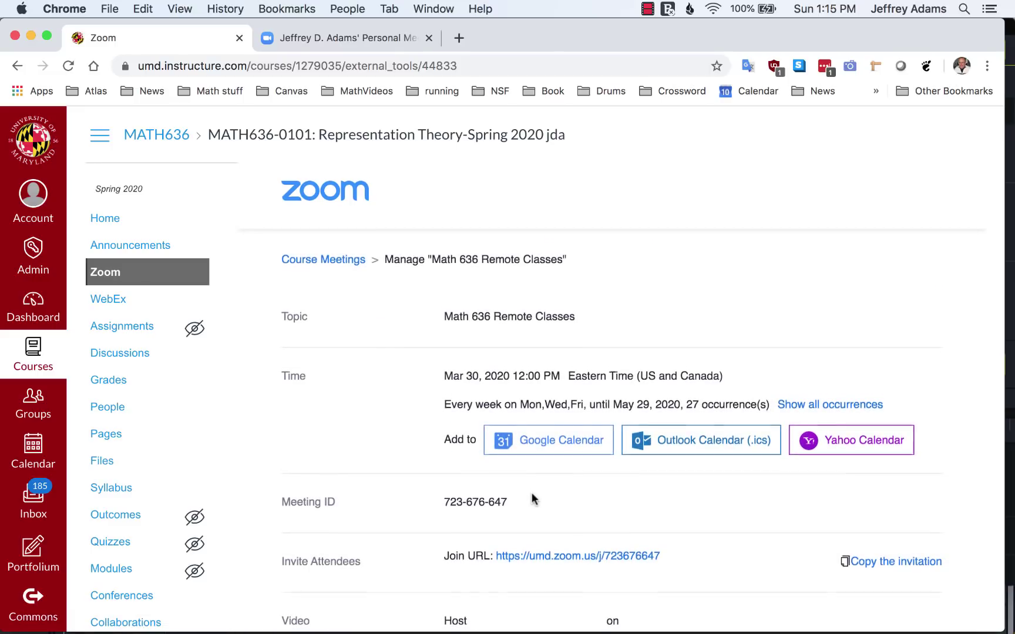
scroll(533, 497, down, 5)
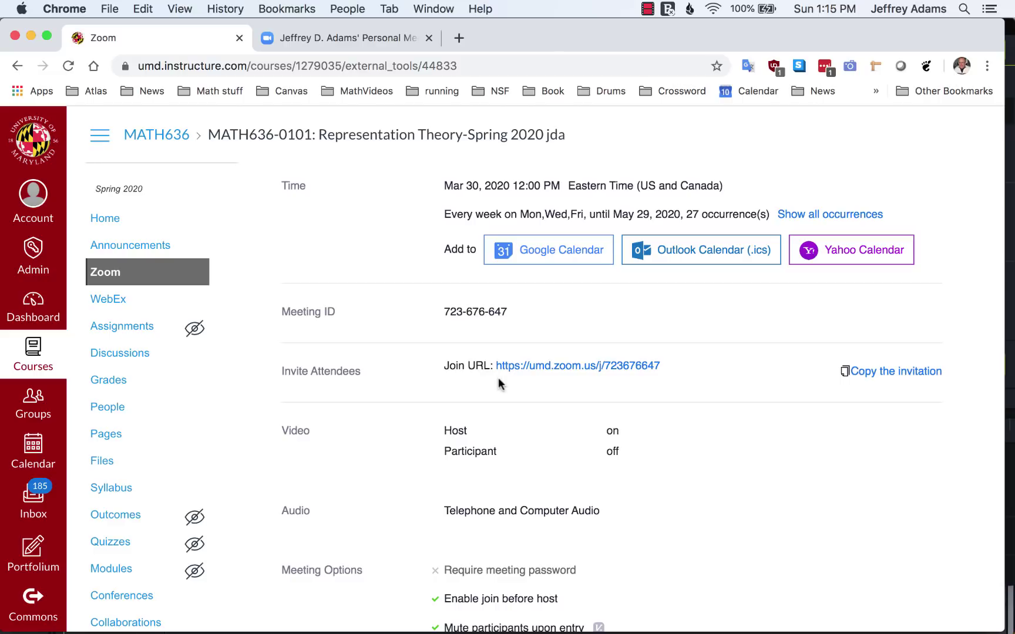
drag(498, 377, 600, 374)
click(655, 377)
click(874, 376)
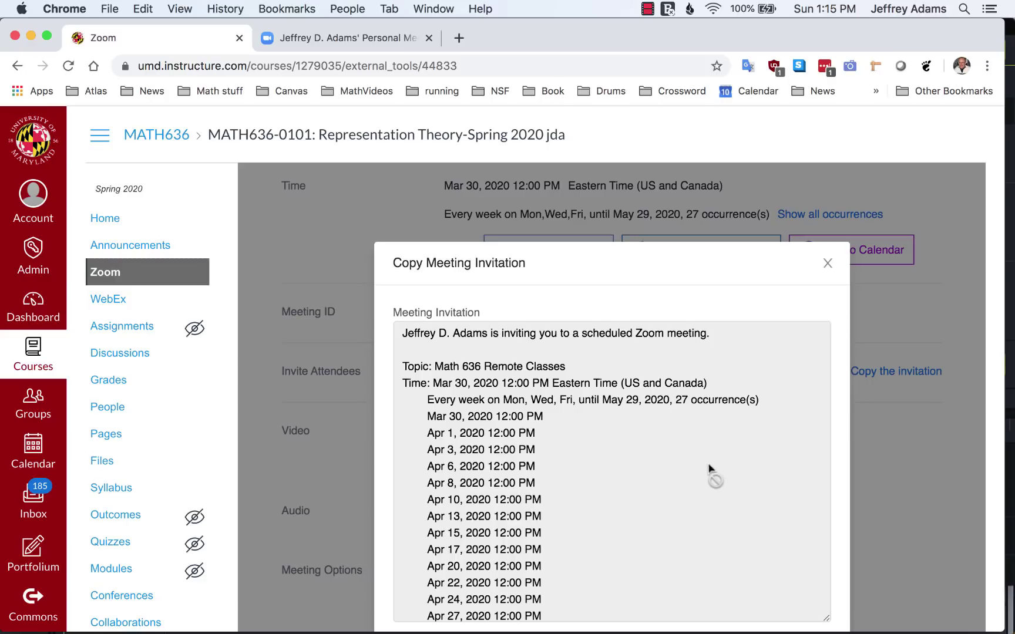
Copy the Math 636 Remote Classes invitation to the clipboard and close the invitation dialog.
drag(705, 471, 679, 431)
scroll(679, 431, down, 10)
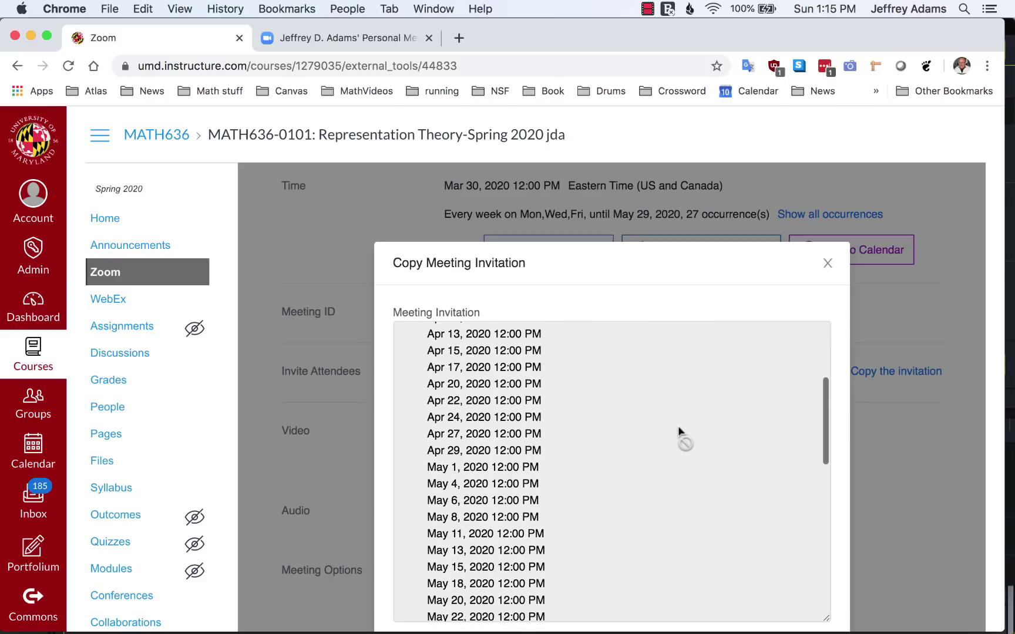
scroll(678, 431, down, 3)
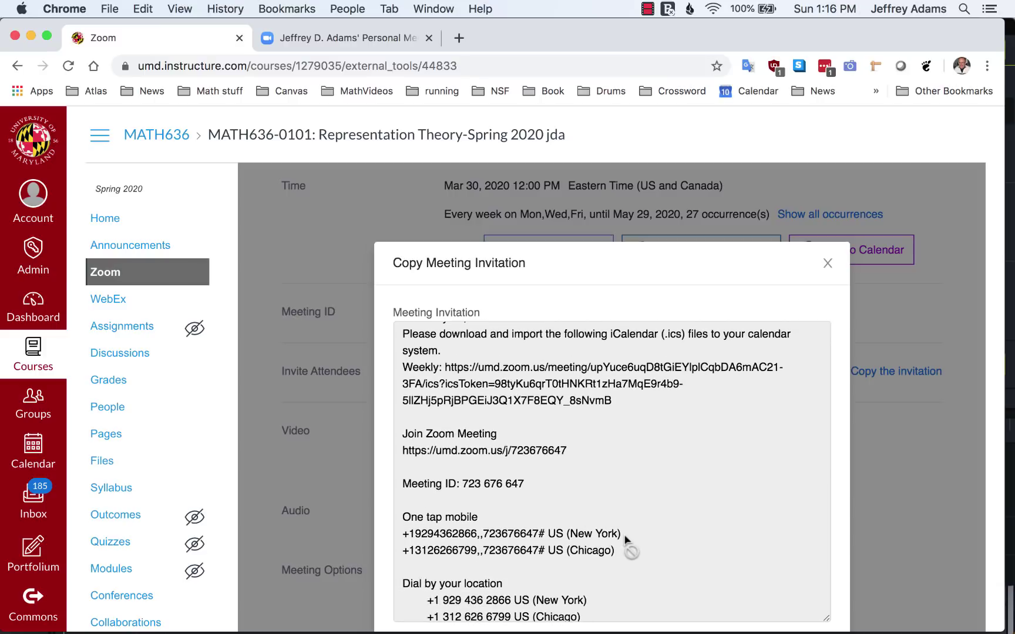
scroll(626, 544, down, 6)
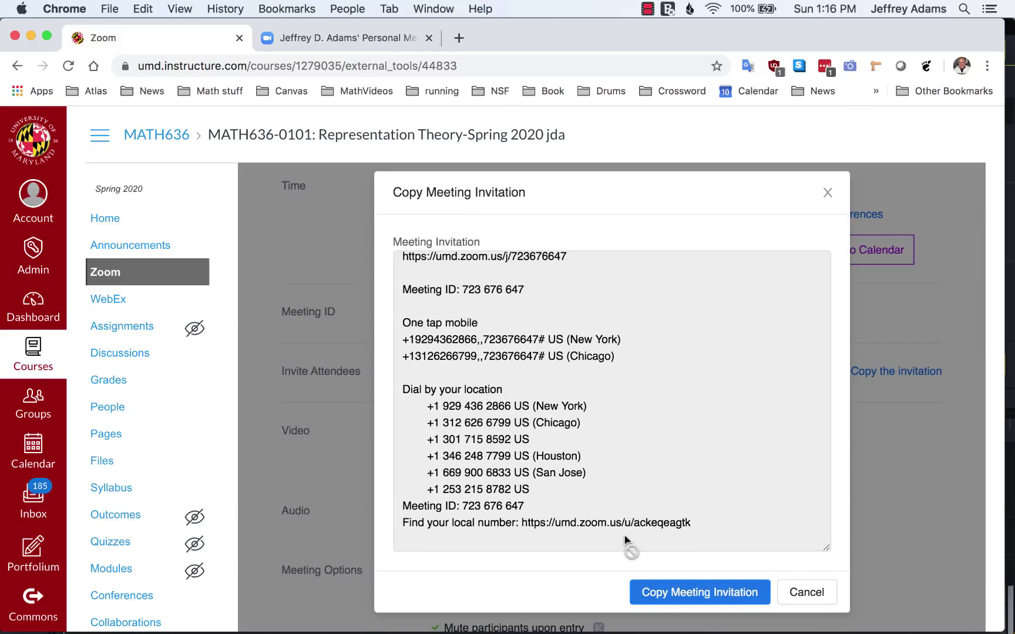
scroll(626, 540, down, 2)
click(664, 536)
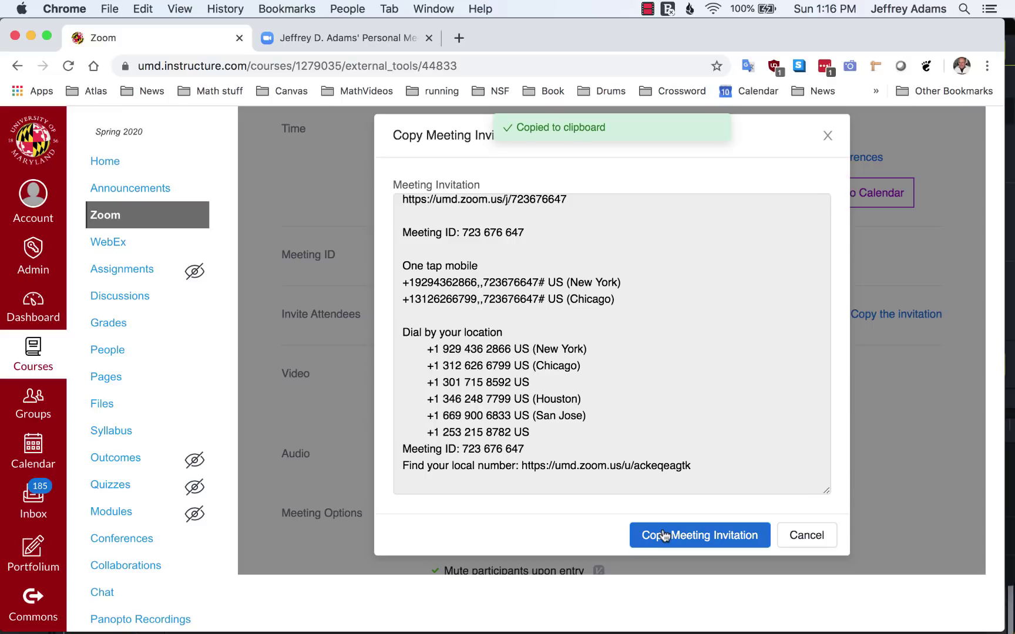
click(827, 137)
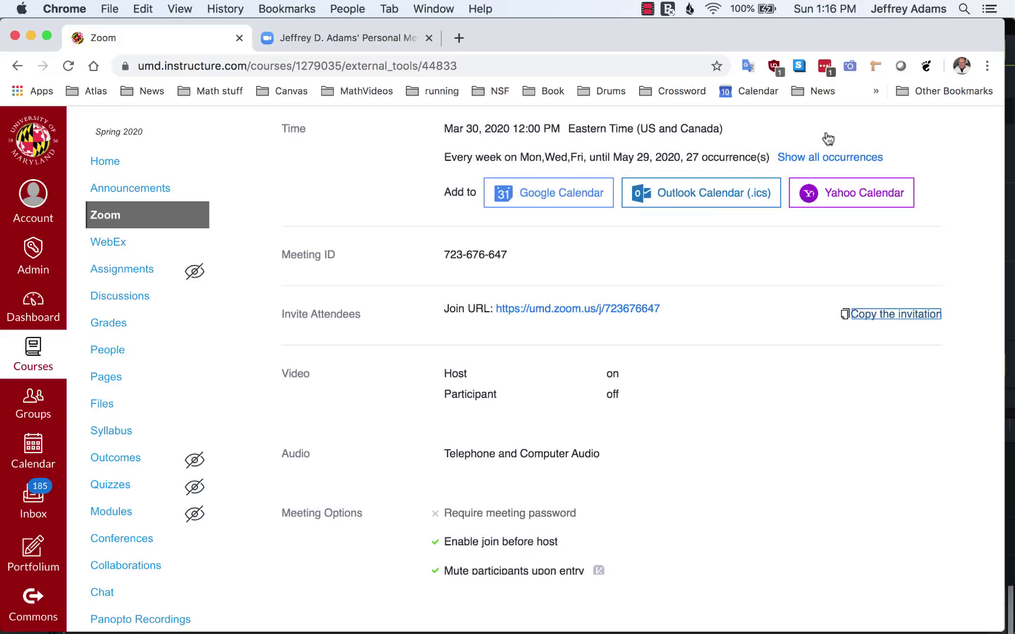
scroll(652, 176, down, 4)
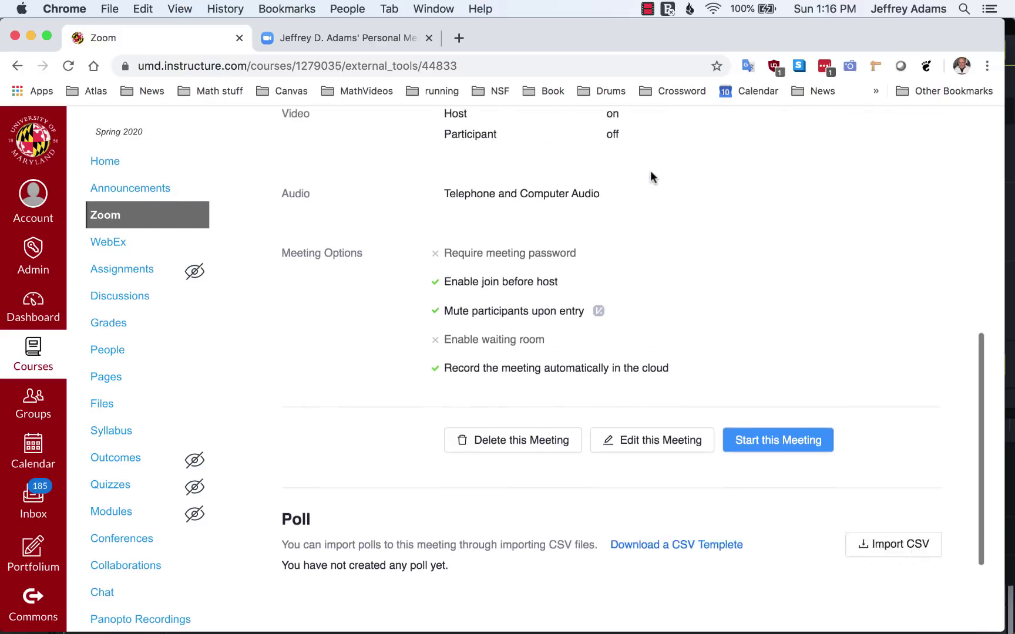
scroll(651, 177, up, 8)
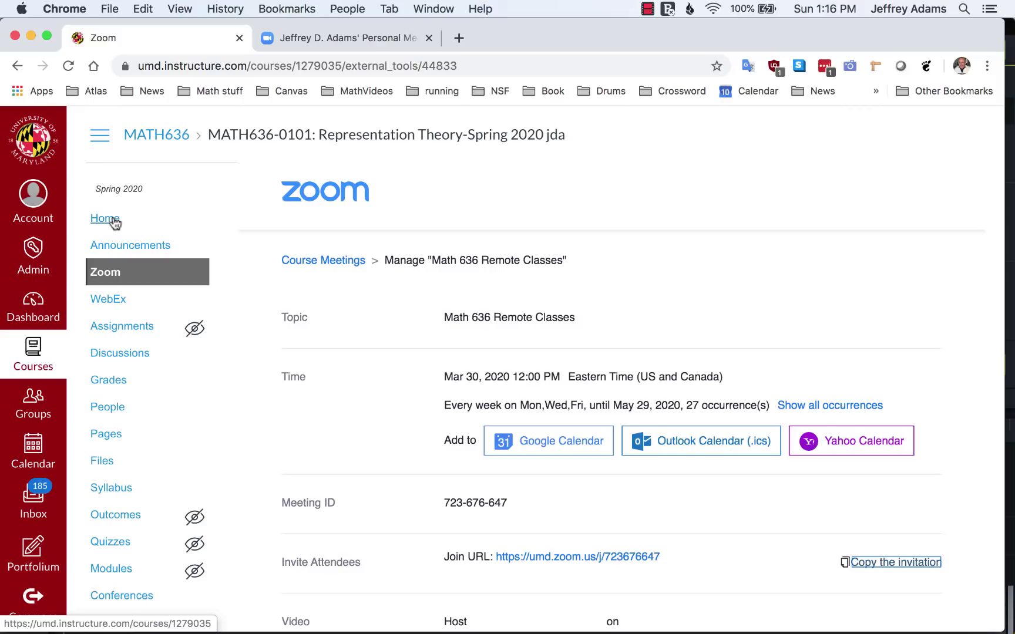
Return to the course's Zoom meetings list to start the class meeting.
click(106, 274)
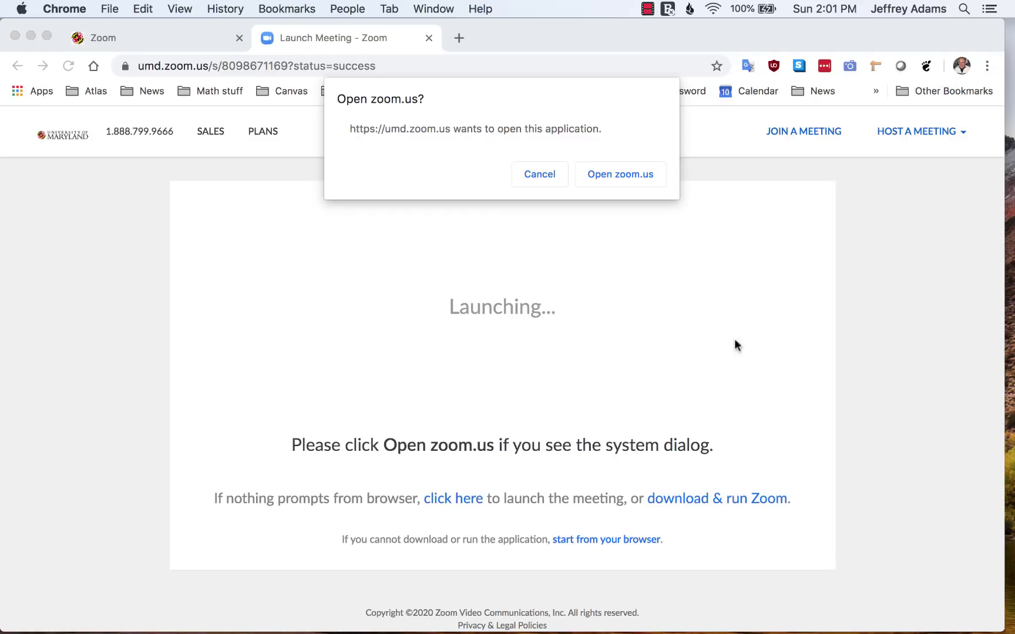
Allow the browser to open the zoom.us app and join with computer audio.
click(640, 174)
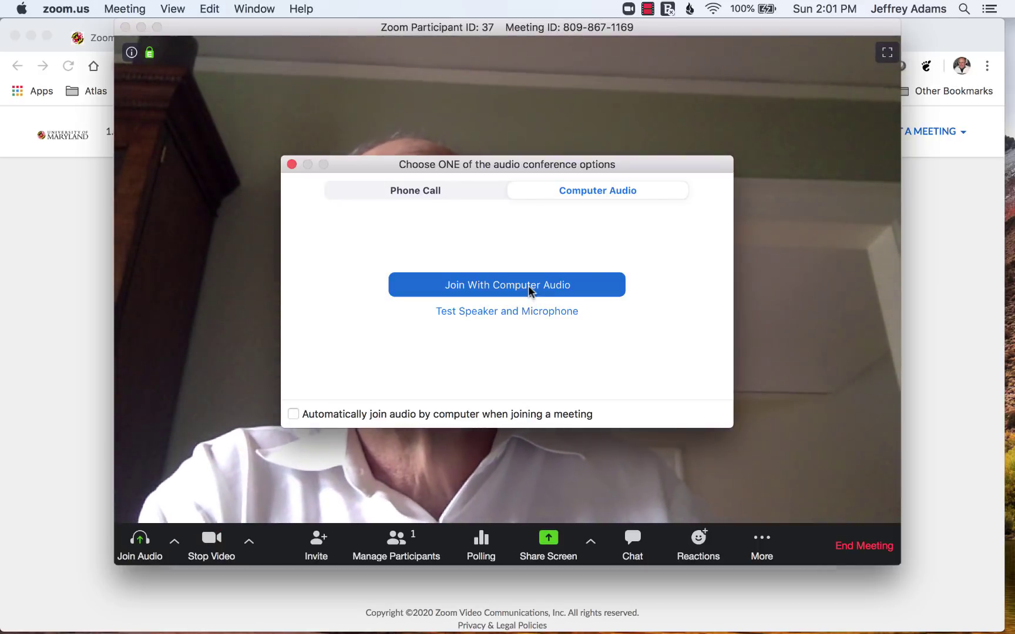
click(529, 287)
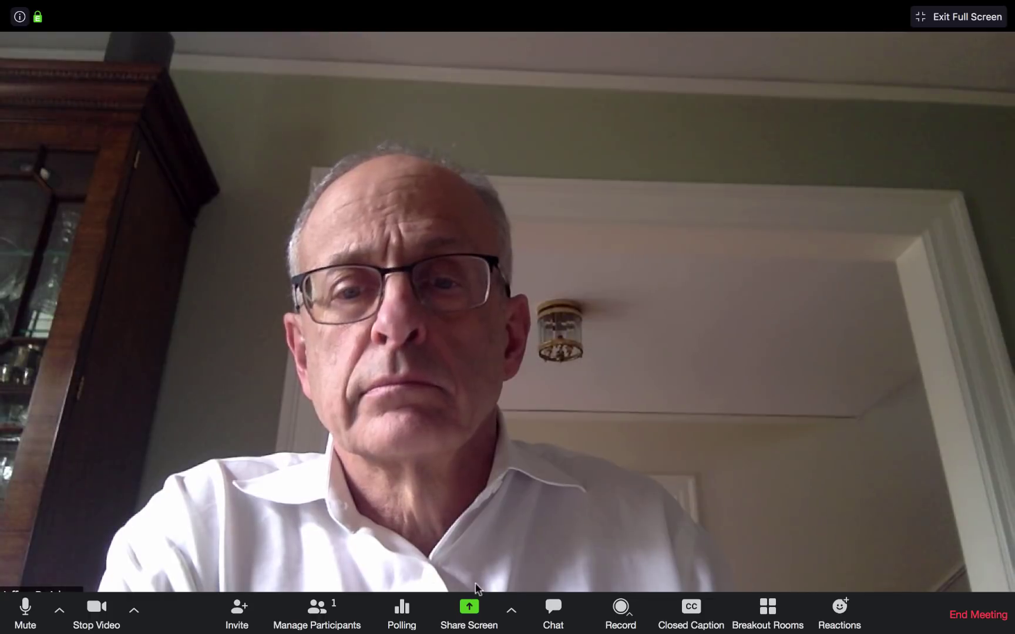
Share the Whiteboard in the meeting and pick an annotation tool.
click(470, 605)
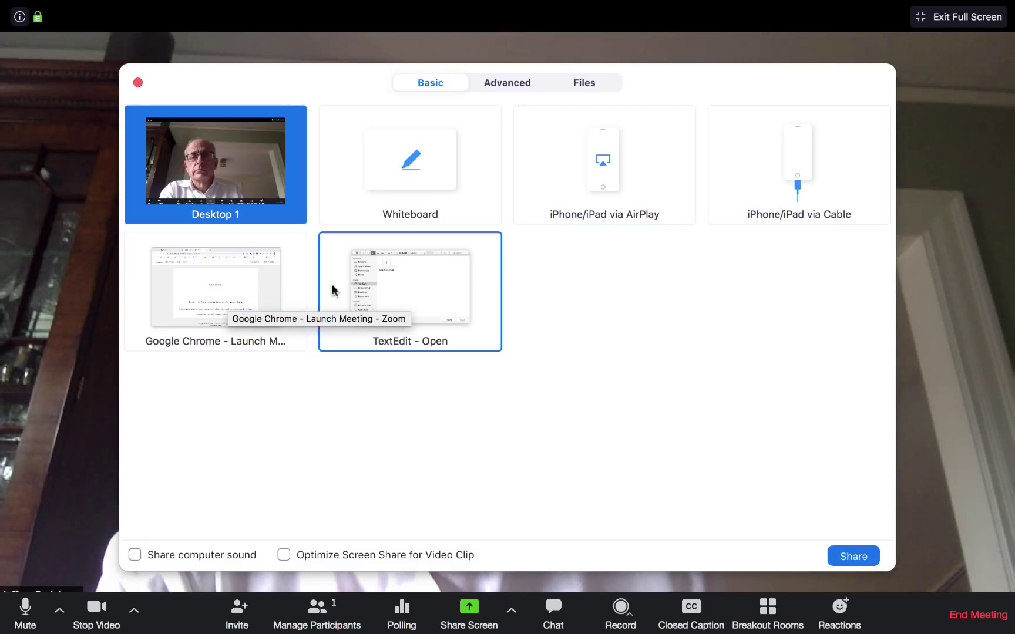
click(413, 160)
double_click(413, 160)
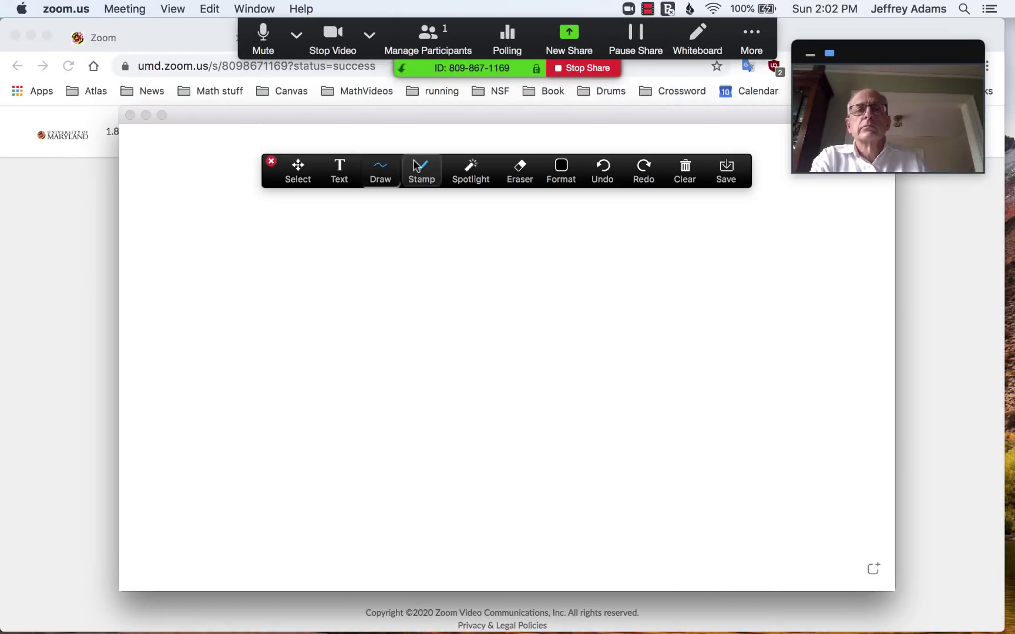
click(417, 166)
Draw a wavy line across the whiteboard and type 'You can type in this window....' beneath it.
mouse_move(319, 292)
mouse_down()
mouse_move(414, 273)
mouse_move(597, 299)
mouse_move(643, 279)
mouse_move(651, 305)
mouse_up()
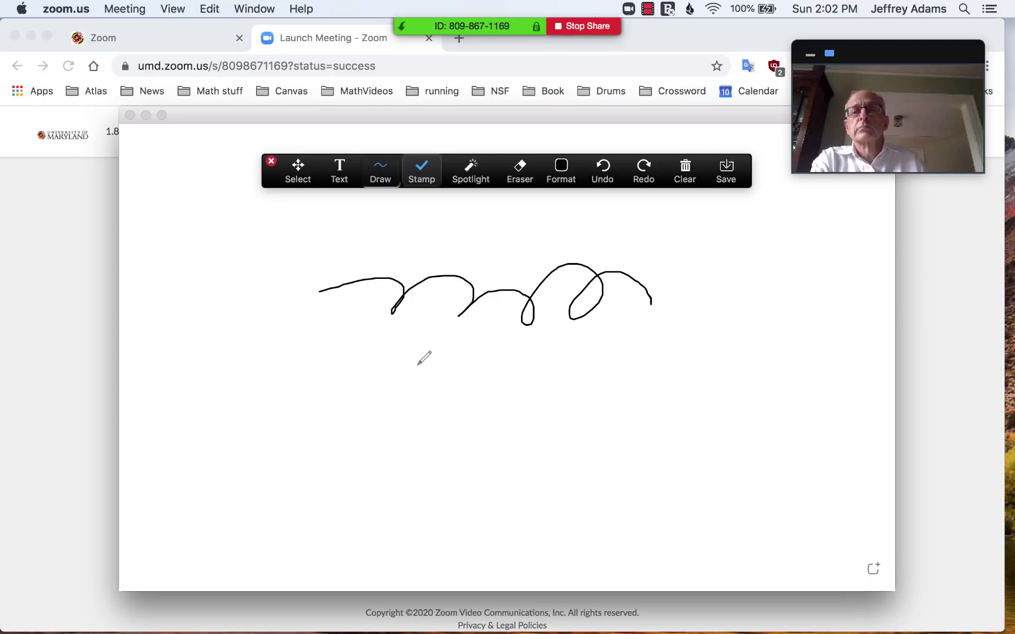
click(346, 173)
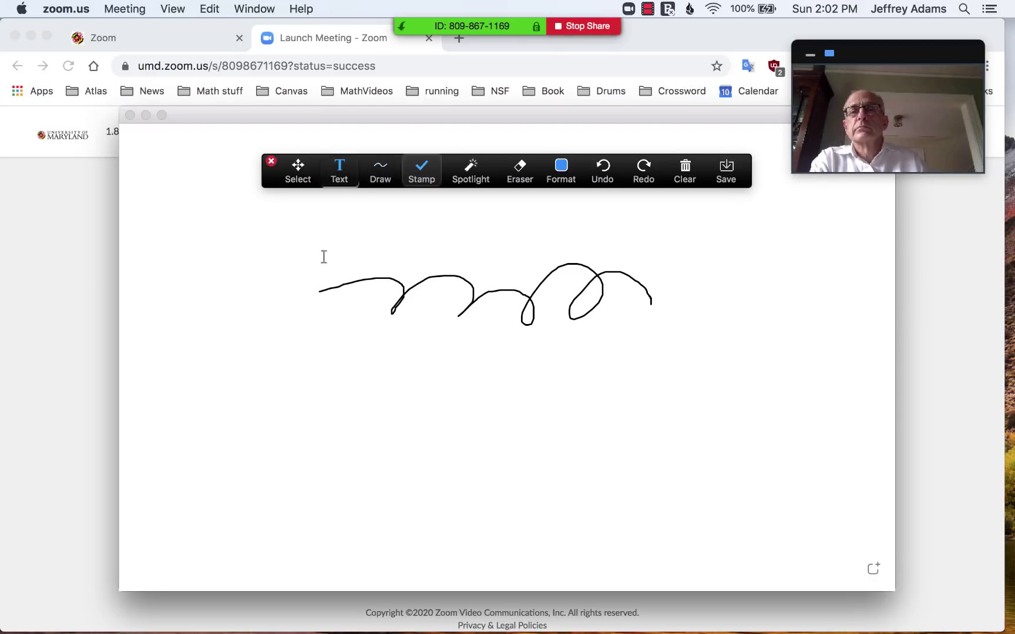
click(304, 350)
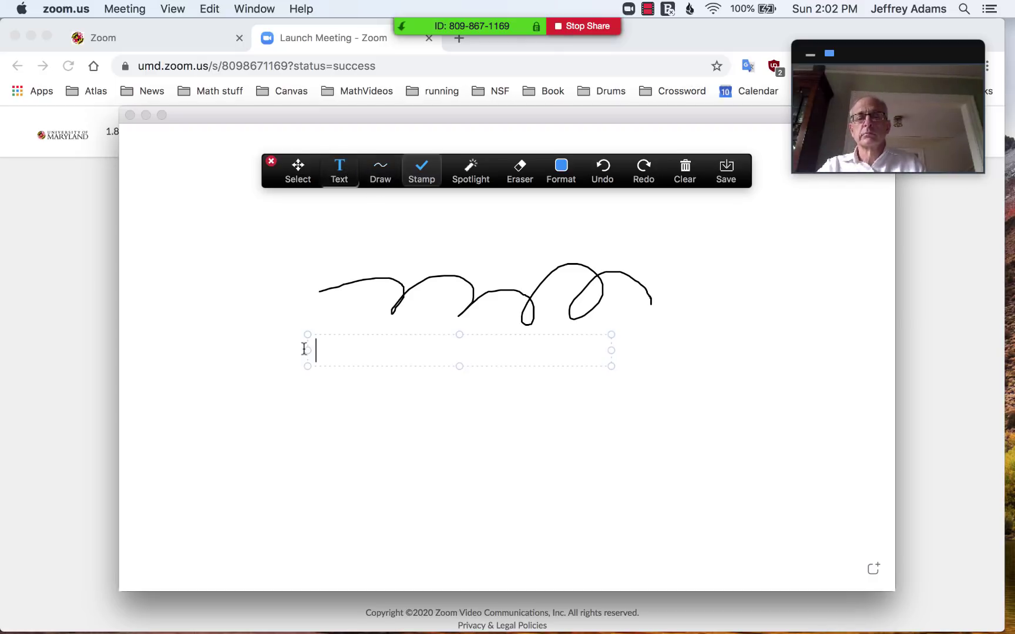
text(You can type)
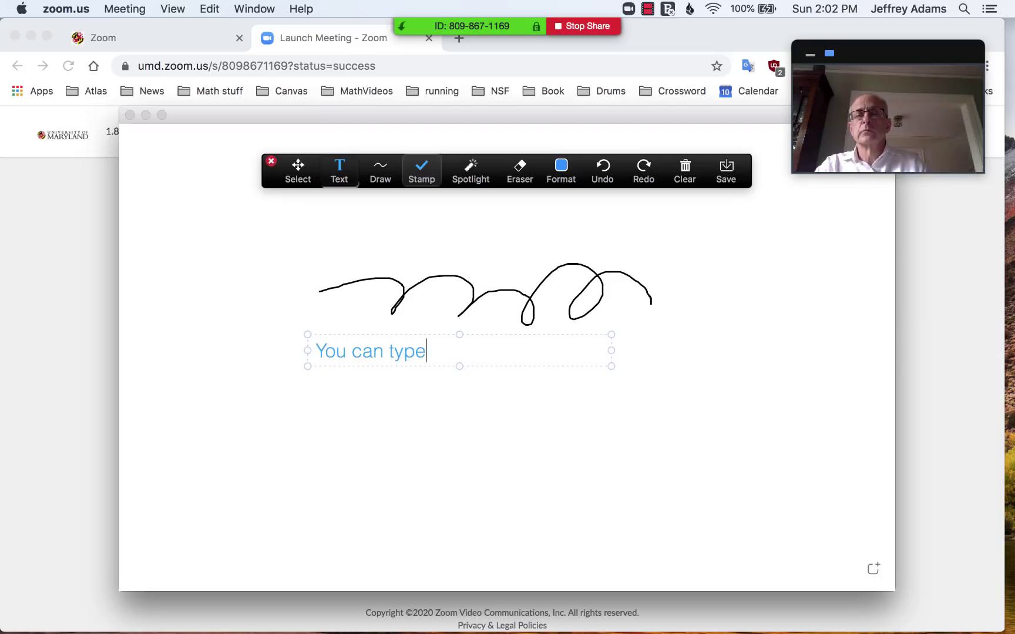
text( in this window.)
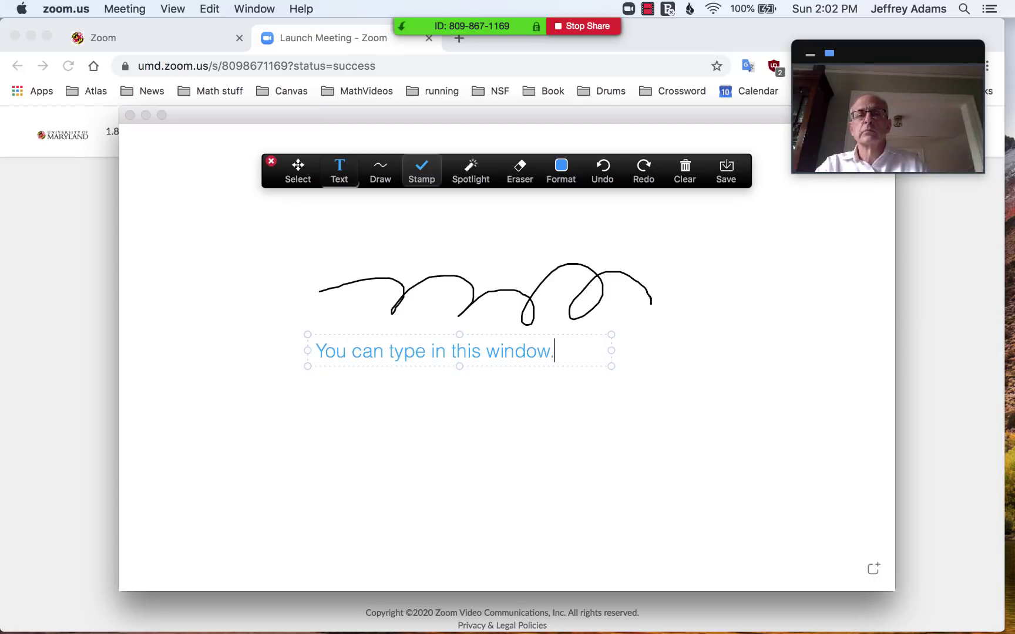
text(...)
key(Return)
key(Return)
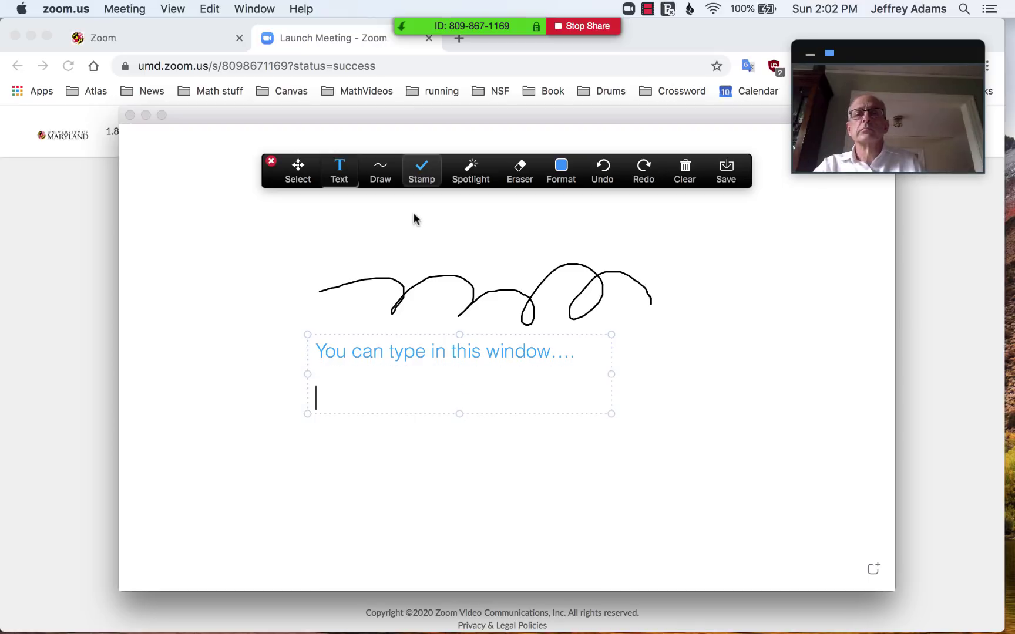